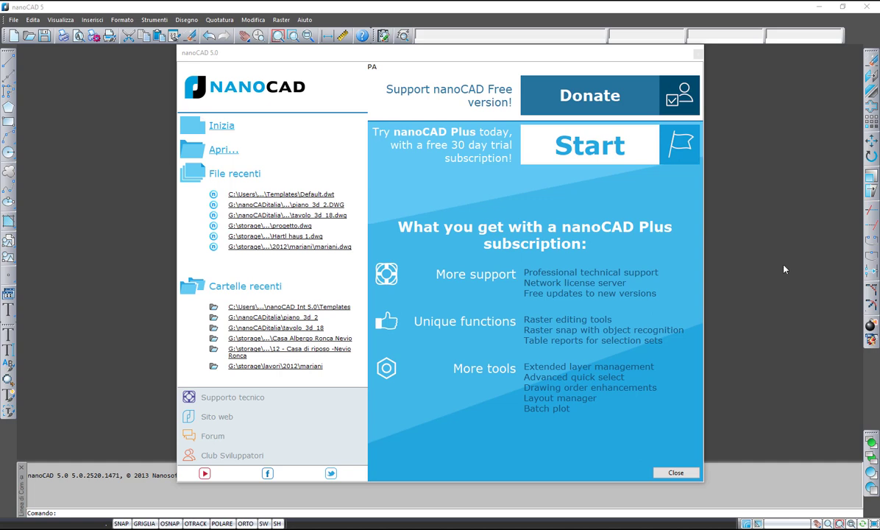
Dismiss the start dialog, browse the File menu, and create the blank drawing Senza titolo.0.
{"action": "left_click", "coordinate": [675, 472]}
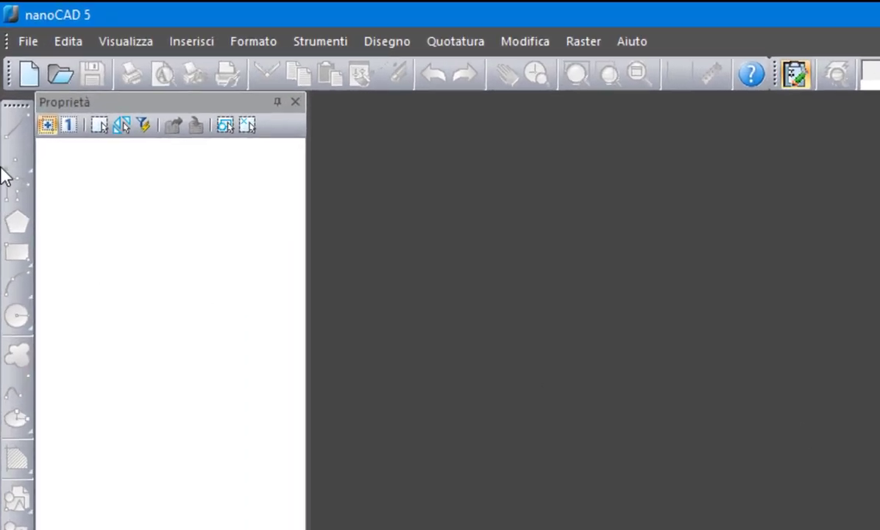
{"action": "left_click", "coordinate": [32, 41]}
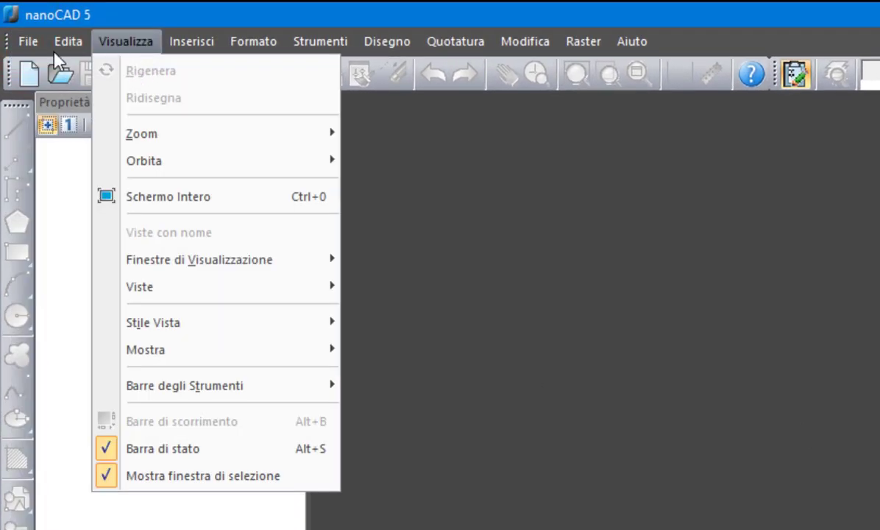
{"action": "mouse_move", "coordinate": [67, 41]}
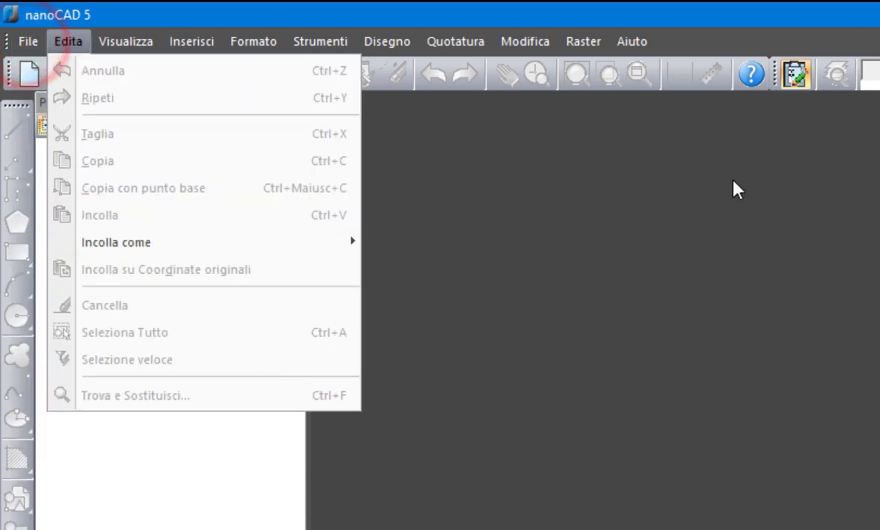
{"action": "left_click", "coordinate": [731, 181]}
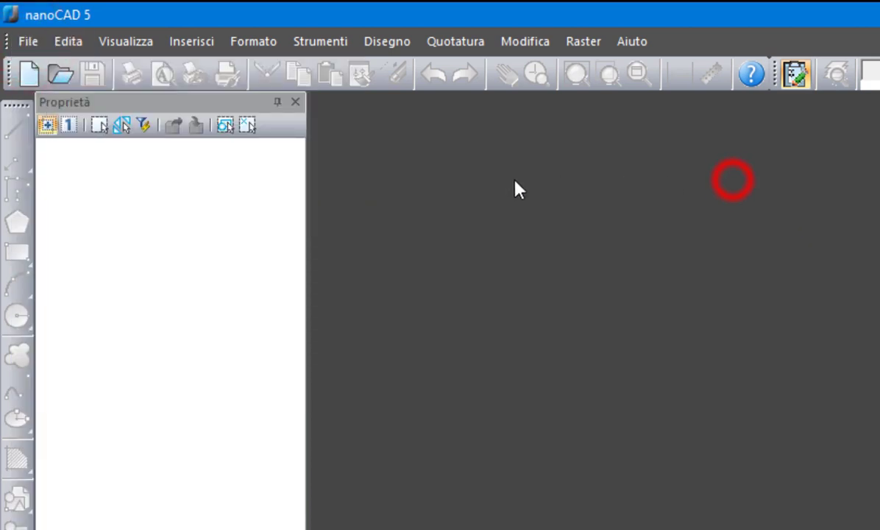
{"action": "left_click", "coordinate": [30, 73]}
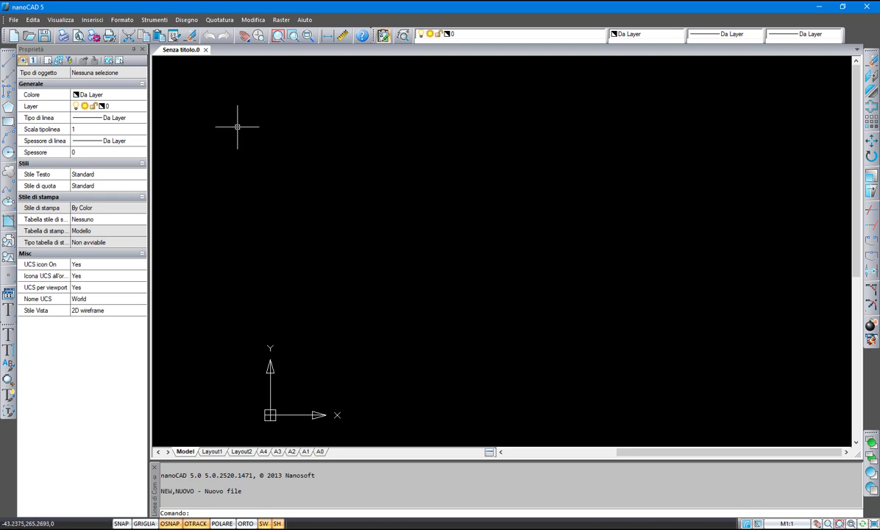
Use Salva come to save the drawing under the file name prova.
{"action": "left_click", "coordinate": [12, 20]}
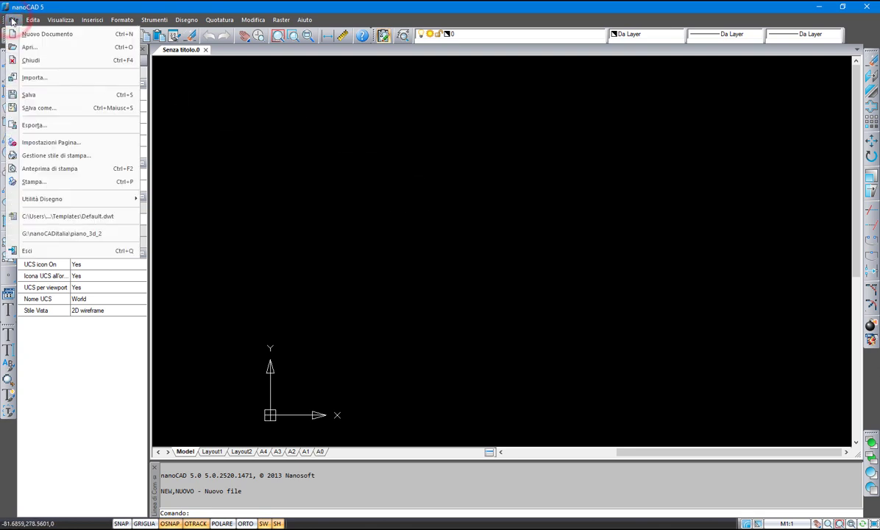
{"action": "left_click", "coordinate": [84, 108]}
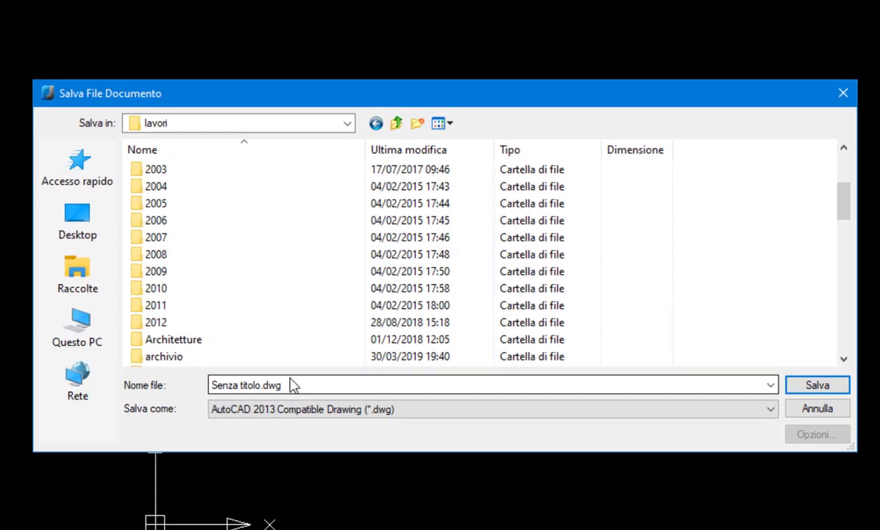
{"action": "left_click", "coordinate": [350, 331]}
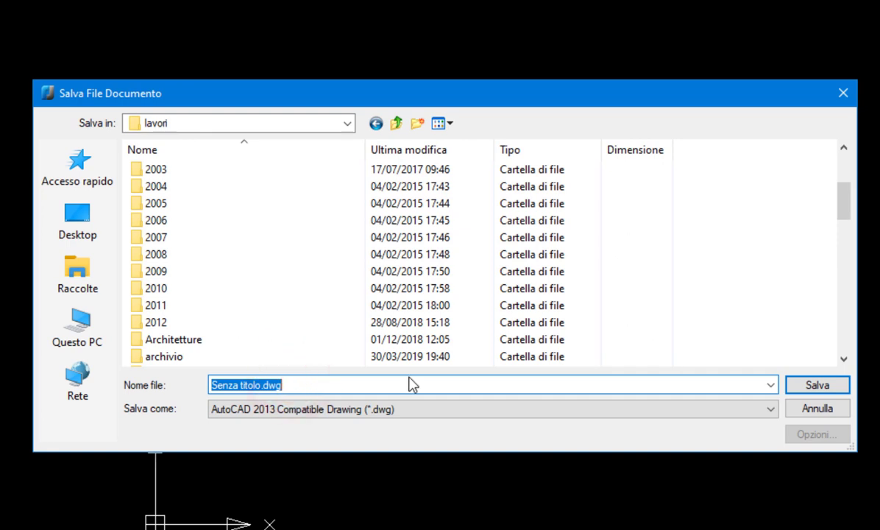
{"action": "type", "text": "pro"}
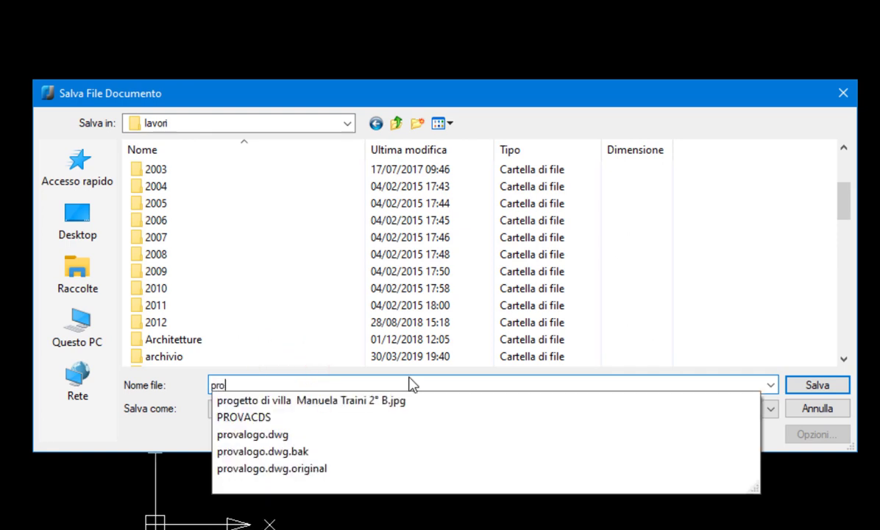
{"action": "type", "text": "va"}
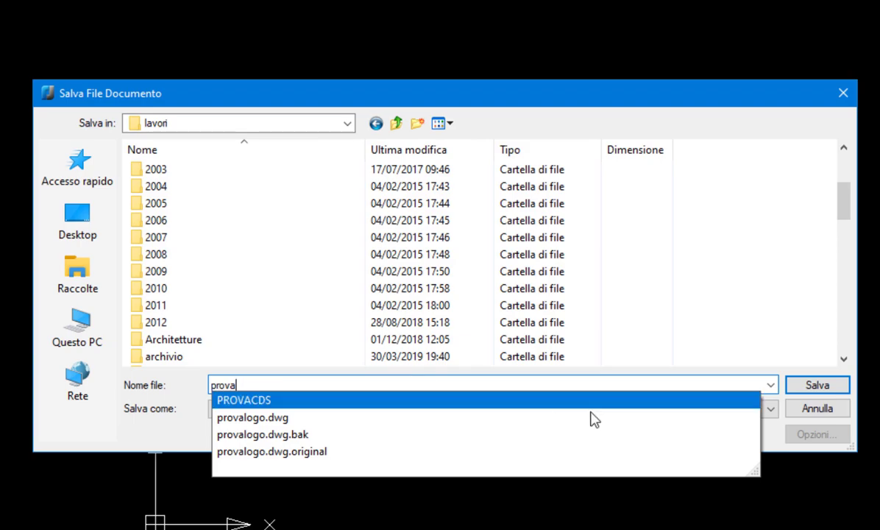
{"action": "left_click", "coordinate": [655, 331]}
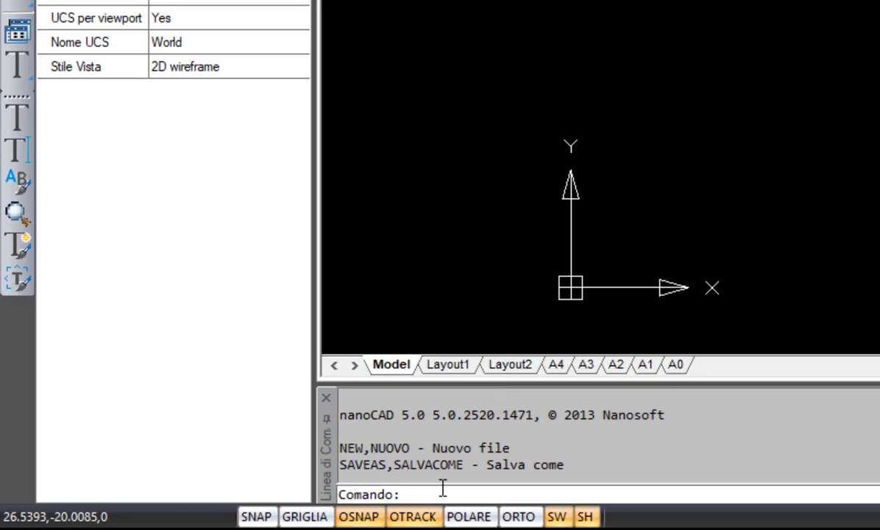
Try LINE via the l alias and Disegno > Linea, then launch it from the toolbar.
{"action": "left_click", "coordinate": [426, 491]}
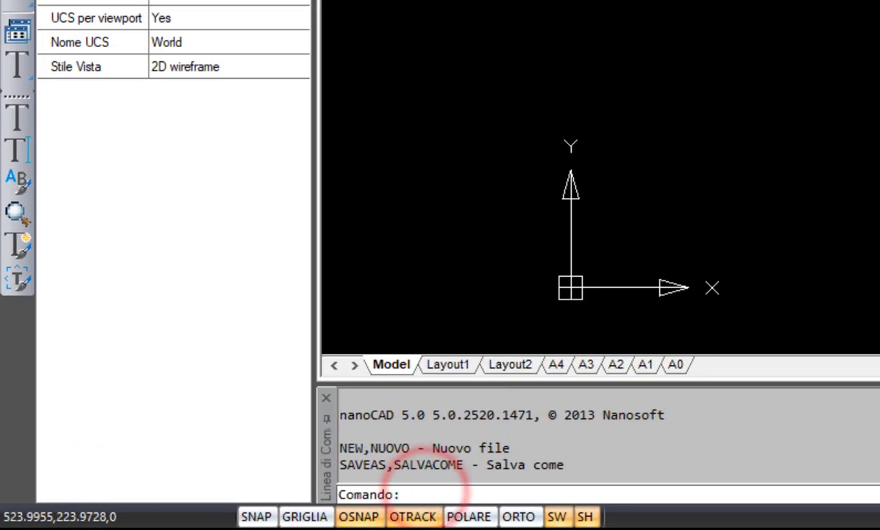
{"action": "type", "text": "l"}
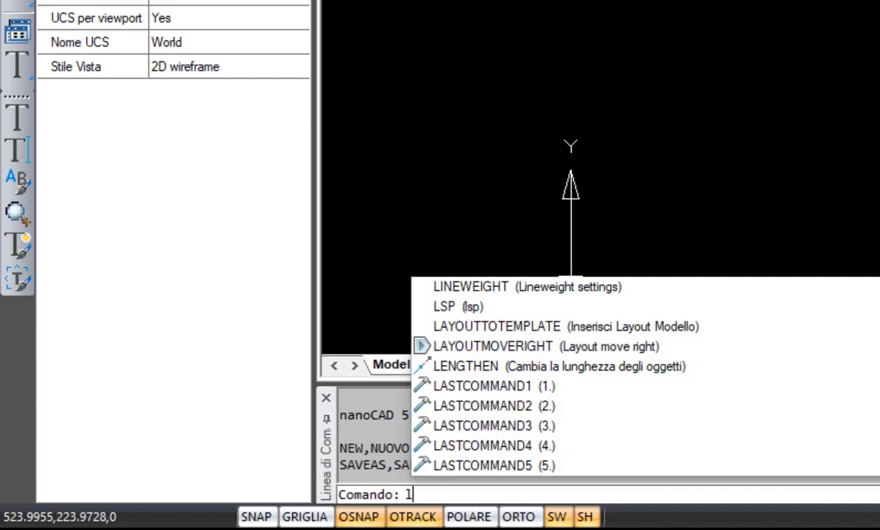
{"action": "key", "text": "Return"}
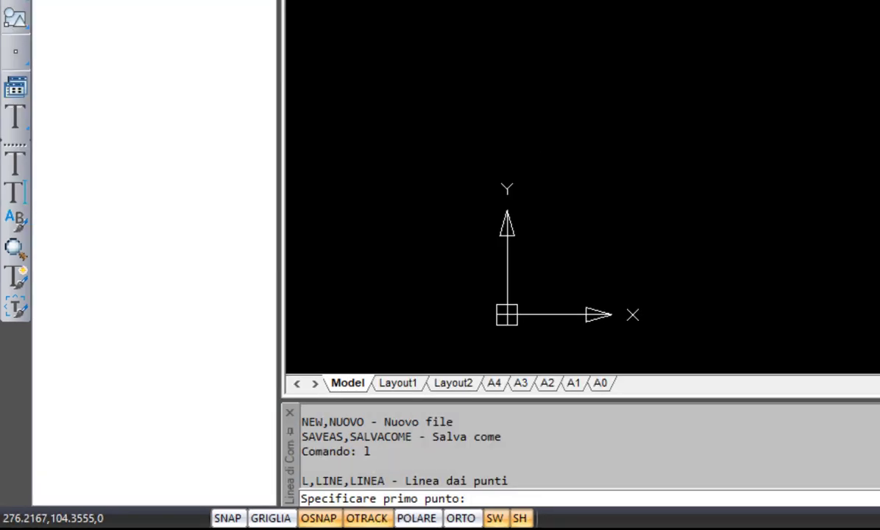
{"action": "key", "text": "Escape"}
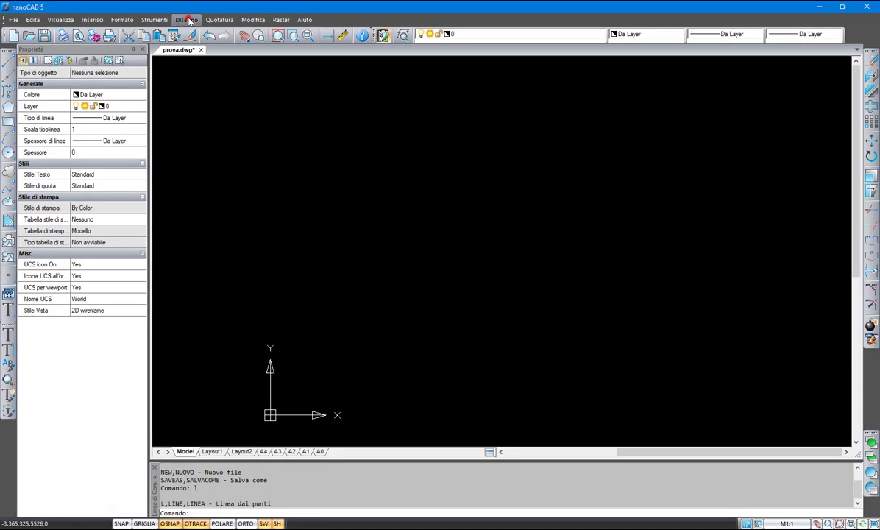
{"action": "left_click", "coordinate": [186, 19]}
{"action": "left_click", "coordinate": [206, 50]}
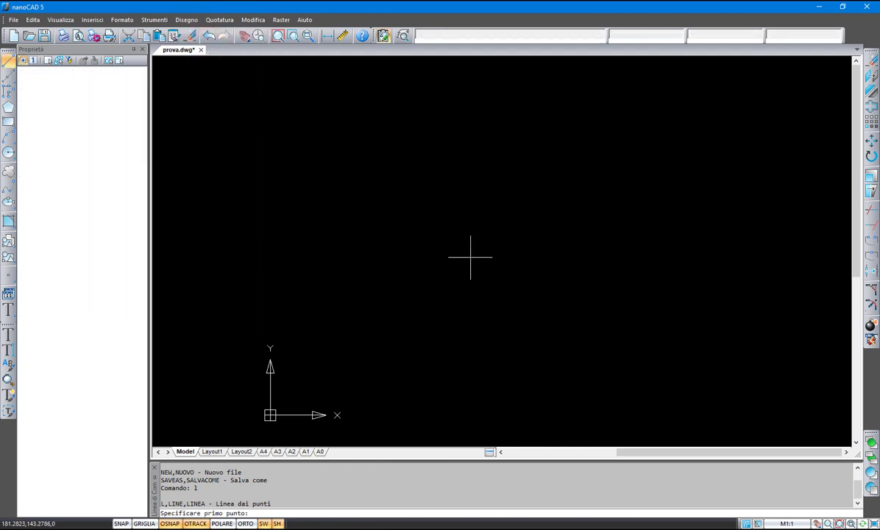
{"action": "key", "text": "Return"}
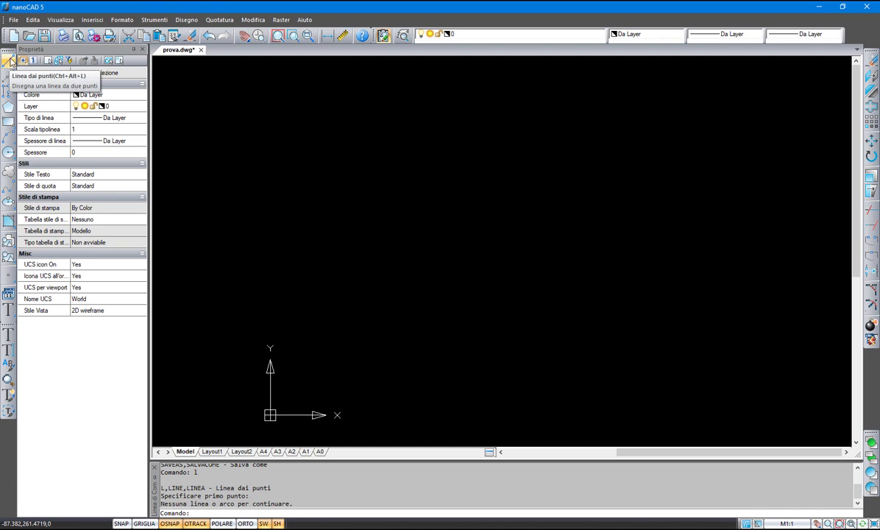
{"action": "left_click", "coordinate": [10, 61]}
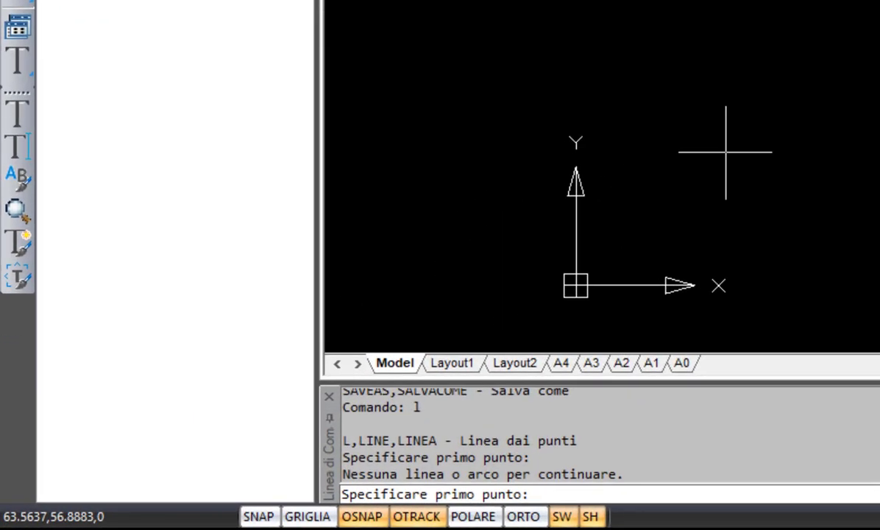
Draw connected lines from 100,100 to 300,200, then through three more zigzag points.
{"action": "left_click", "coordinate": [556, 494]}
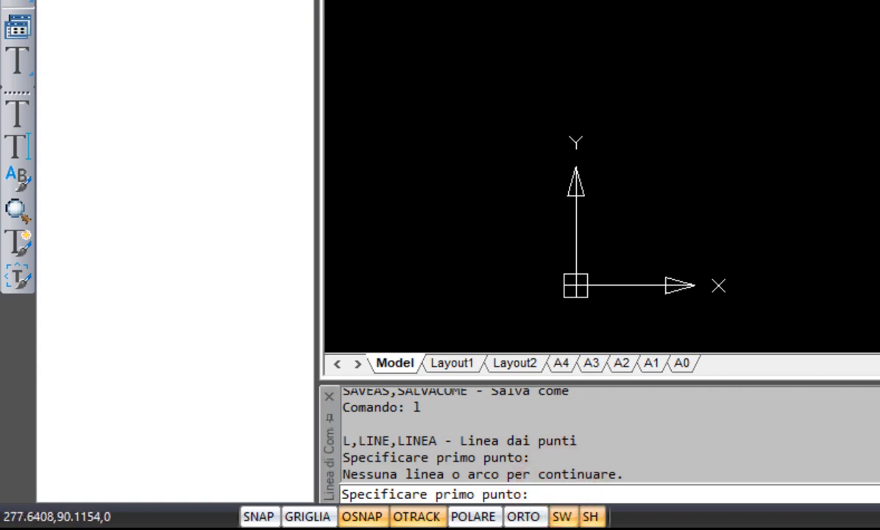
{"action": "type", "text": "100"}
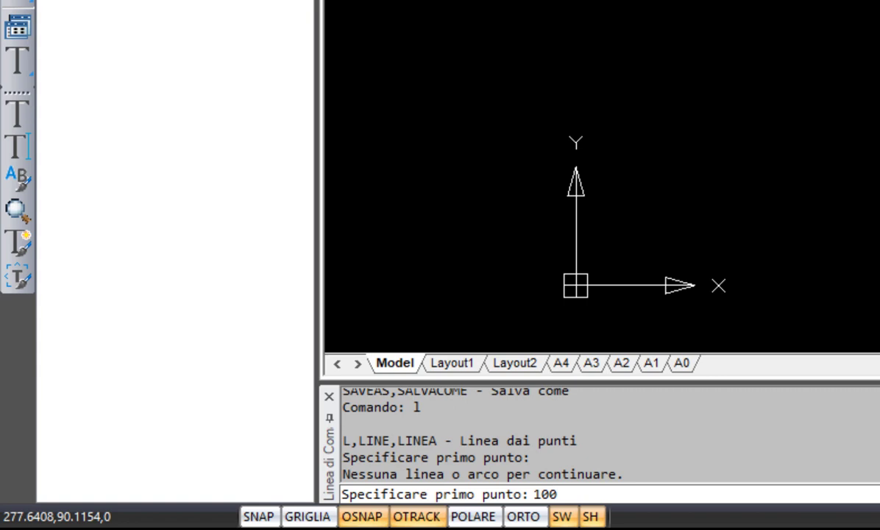
{"action": "type", "text": ",10"}
{"action": "type", "text": "0"}
{"action": "key", "text": "Return"}
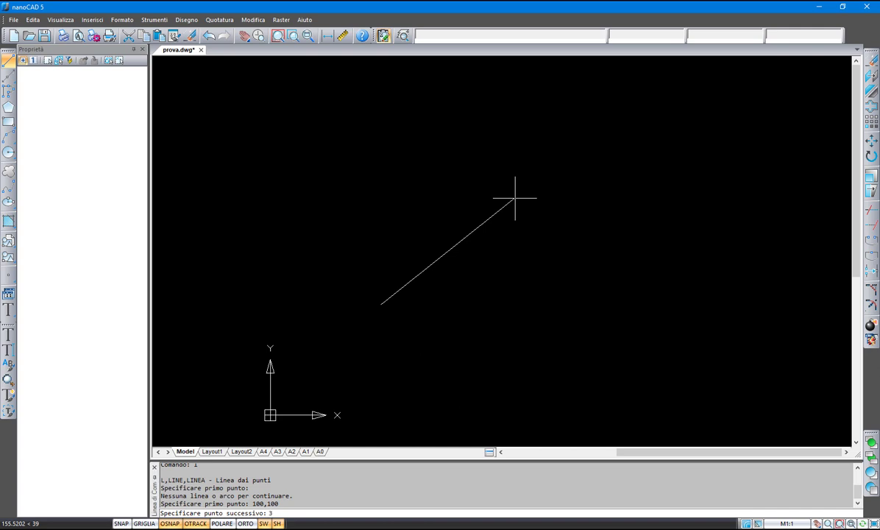
{"action": "type", "text": "00"}
{"action": "type", "text": ",2"}
{"action": "type", "text": "00"}
{"action": "key", "text": "Return"}
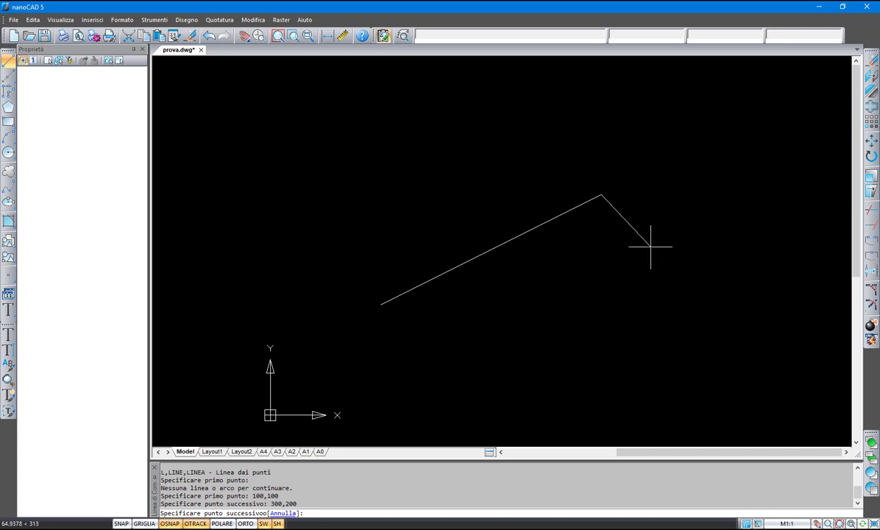
{"action": "left_click", "coordinate": [619, 279]}
{"action": "left_click", "coordinate": [694, 202]}
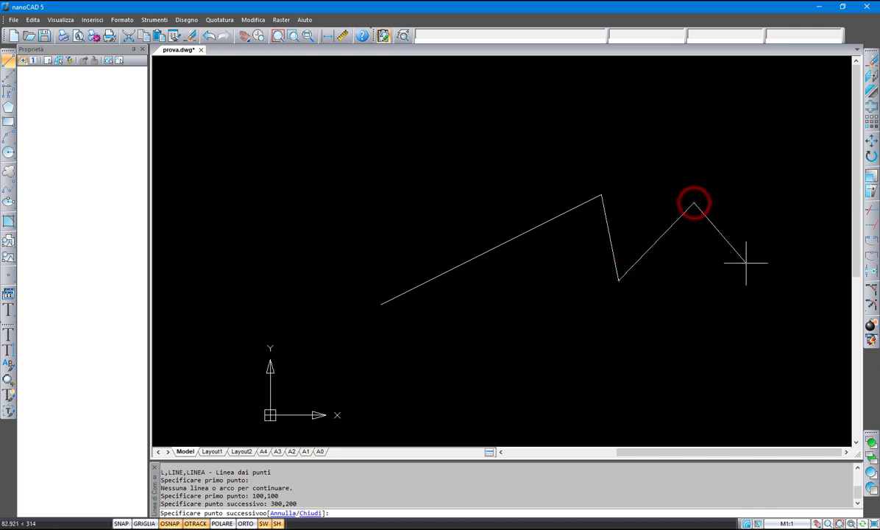
{"action": "left_click", "coordinate": [764, 272]}
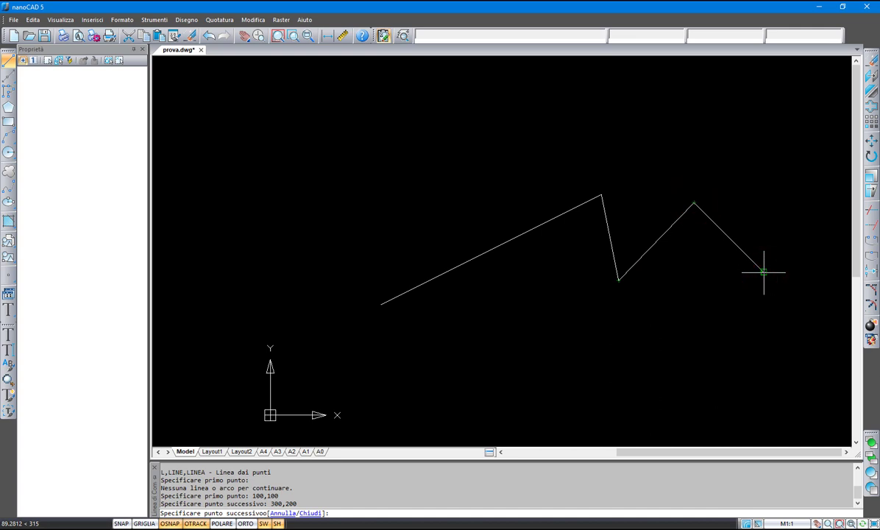
{"action": "key", "text": "Return"}
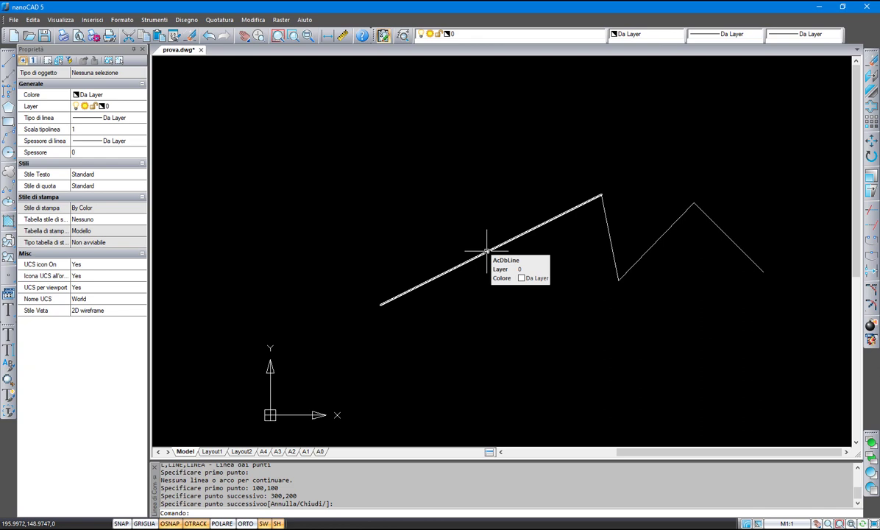
Draw a single line above the zigzag, then start a new line from a point below it.
{"action": "left_click", "coordinate": [7, 63]}
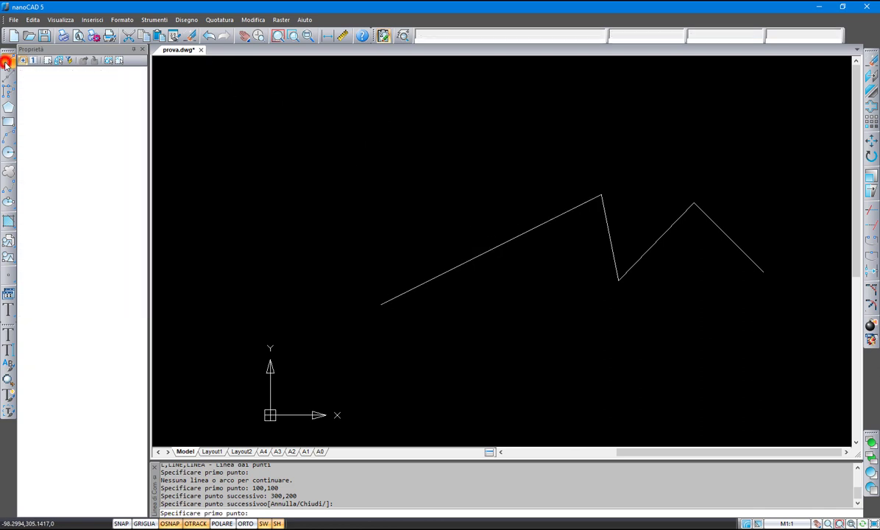
{"action": "left_click", "coordinate": [357, 262]}
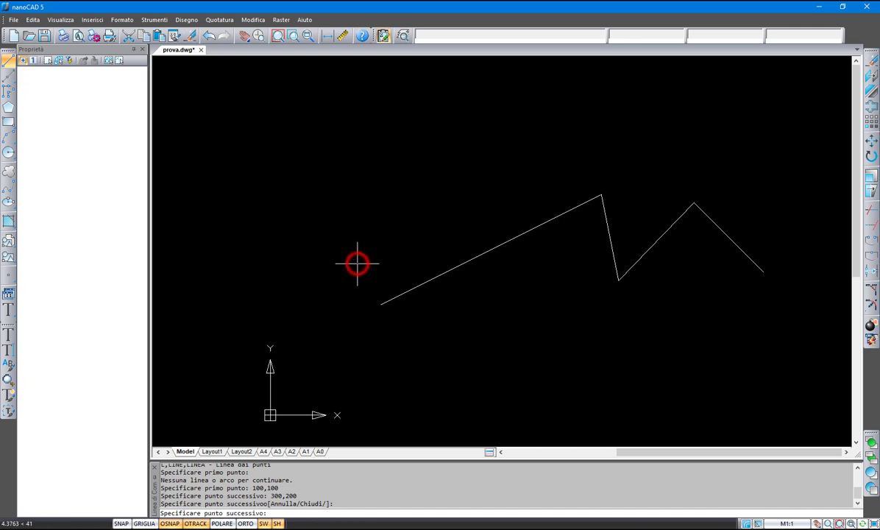
{"action": "left_click", "coordinate": [582, 113]}
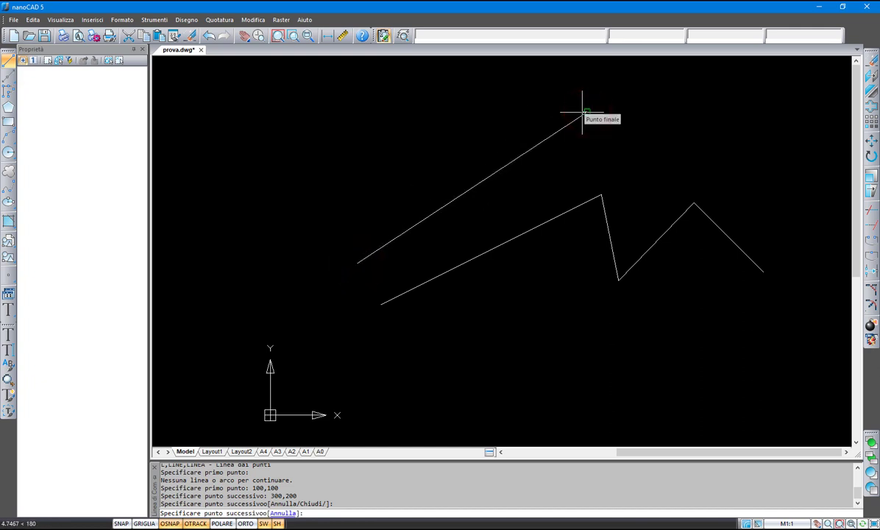
{"action": "key", "text": "Return"}
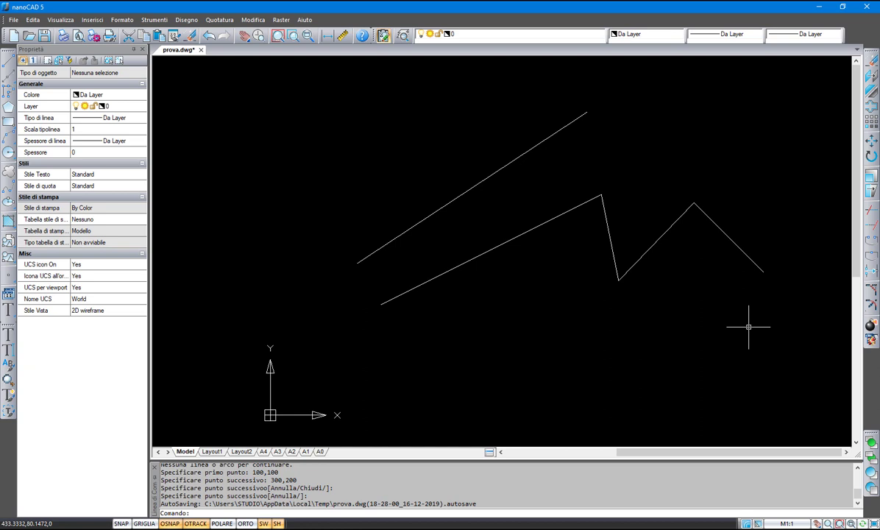
{"action": "left_click", "coordinate": [8, 59]}
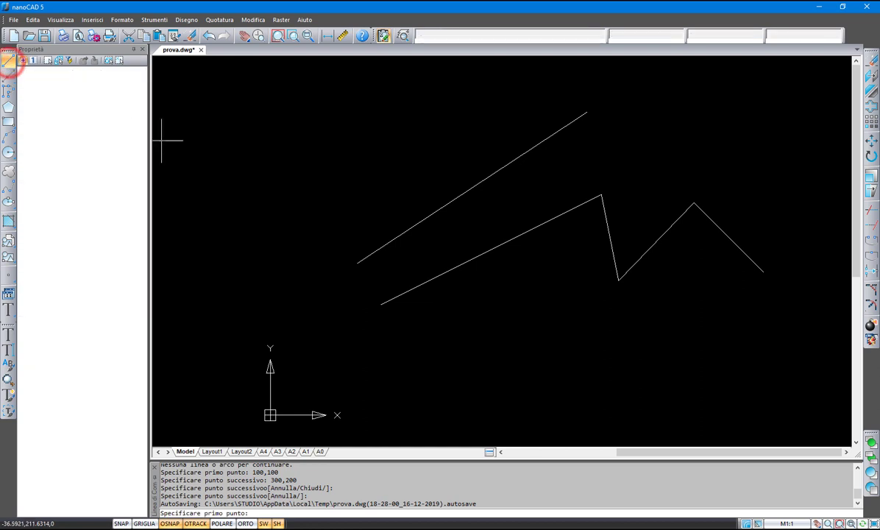
{"action": "left_click", "coordinate": [375, 365]}
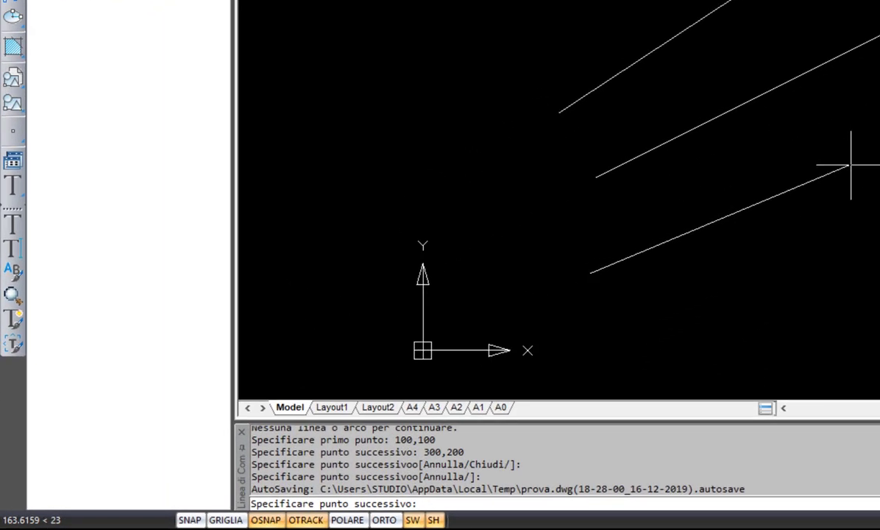
{"action": "type", "text": "@"}
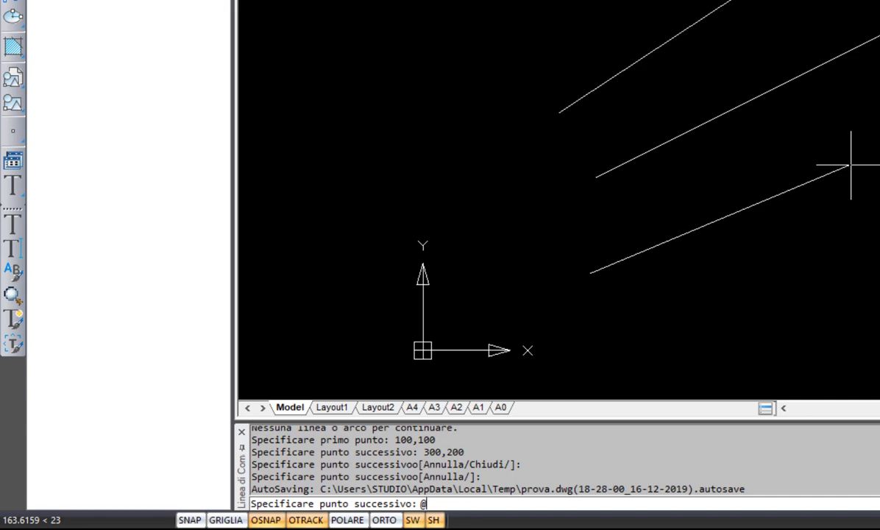
{"action": "type", "text": "300"}
{"action": "type", "text": "<"}
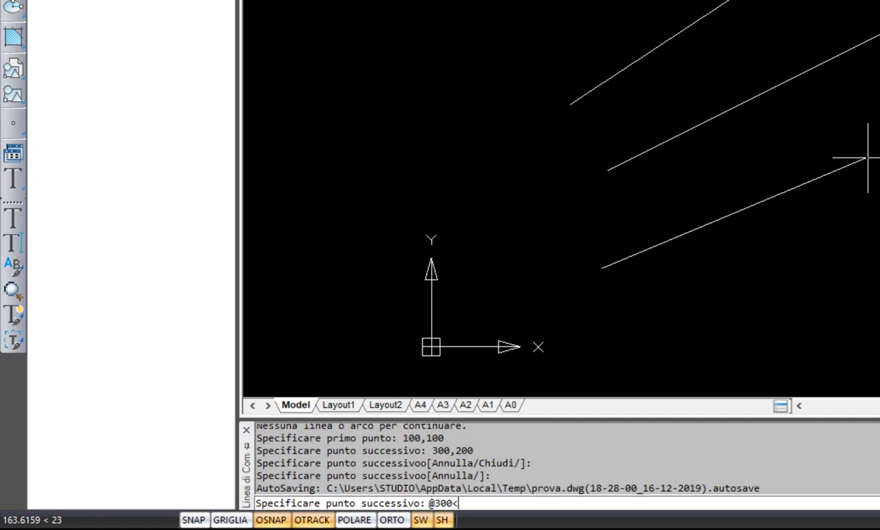
{"action": "type", "text": "30"}
{"action": "key", "text": "Return"}
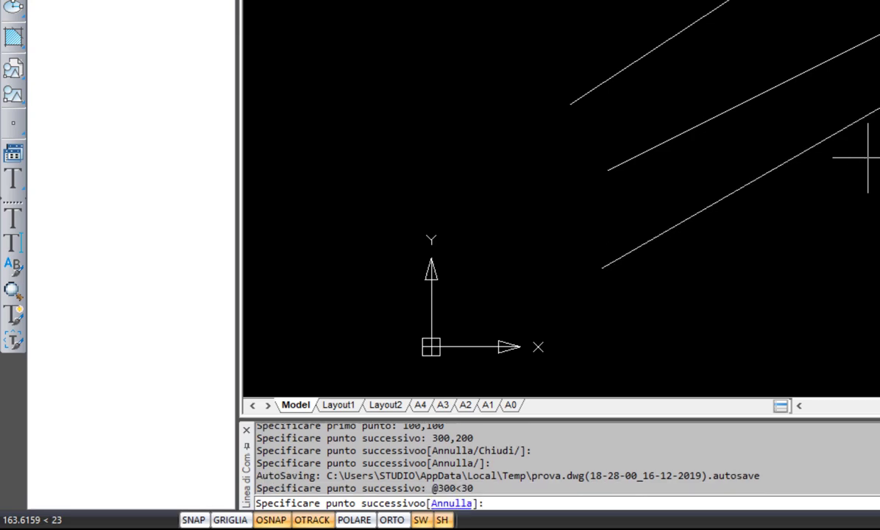
{"action": "key", "text": "Return"}
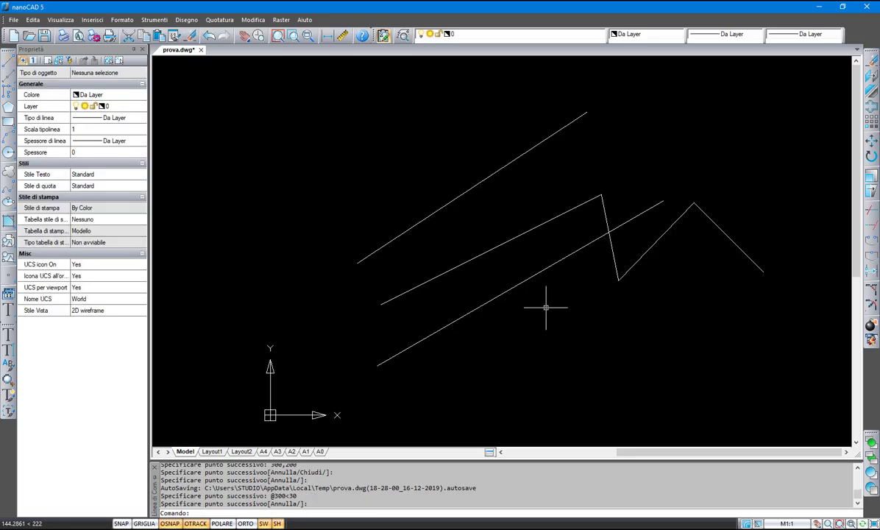
{"action": "mouse_move", "coordinate": [545, 269]}
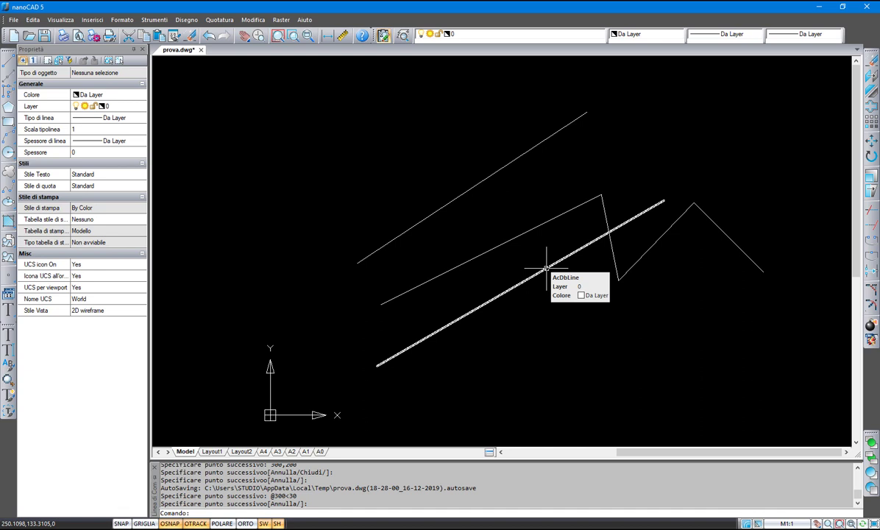
Select the new line to verify its 300 length and 30° angle in Proprietà, then deselect it.
{"action": "left_click", "coordinate": [546, 268]}
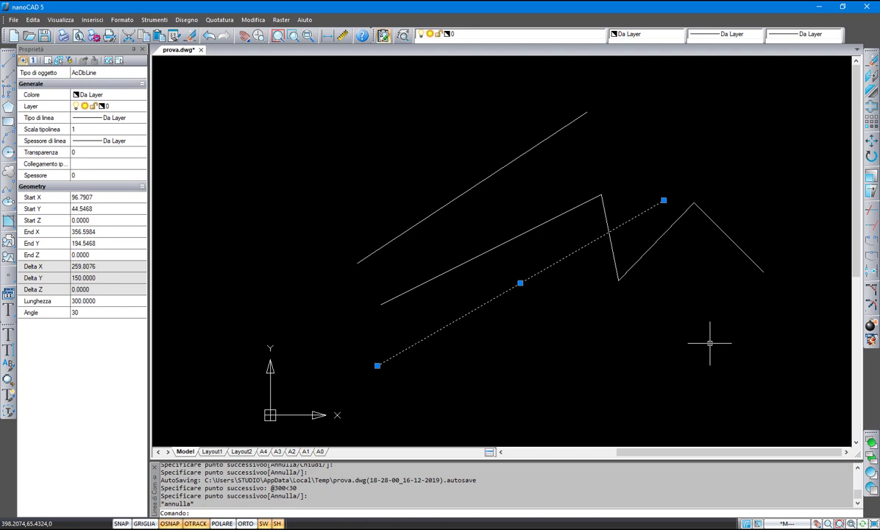
{"action": "left_click", "coordinate": [546, 268]}
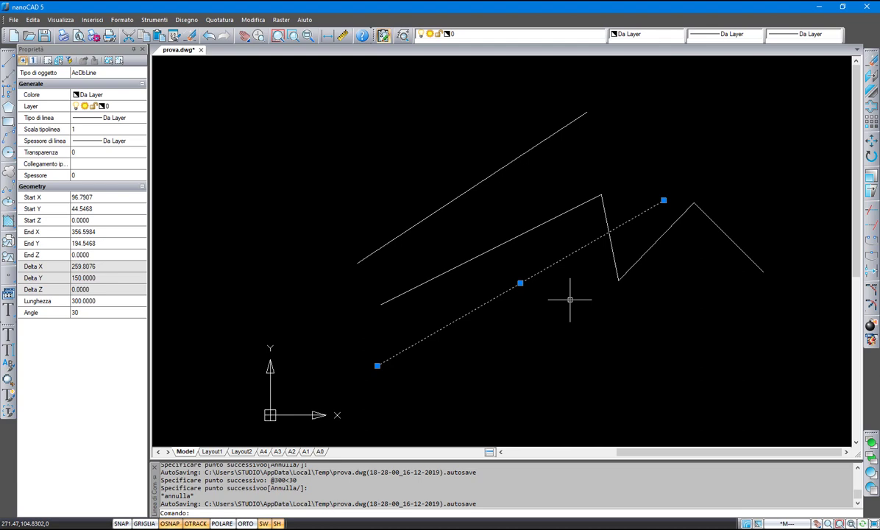
{"action": "key", "text": "Escape"}
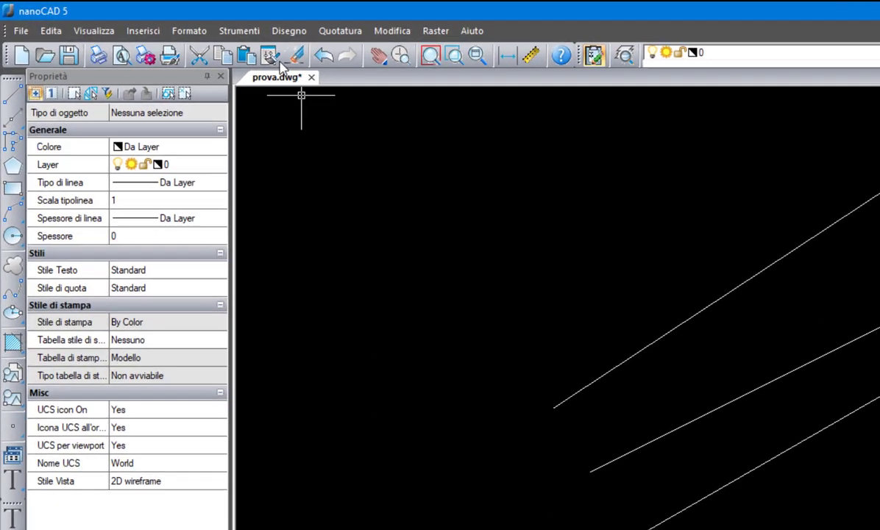
{"action": "left_click", "coordinate": [306, 37]}
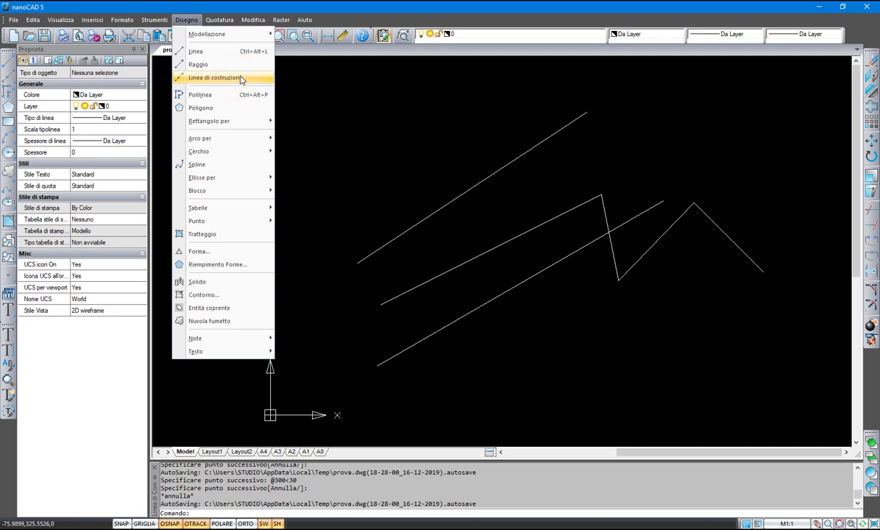
Place a construction line from a left point through a point near the top of the drawing.
{"action": "left_click", "coordinate": [241, 79]}
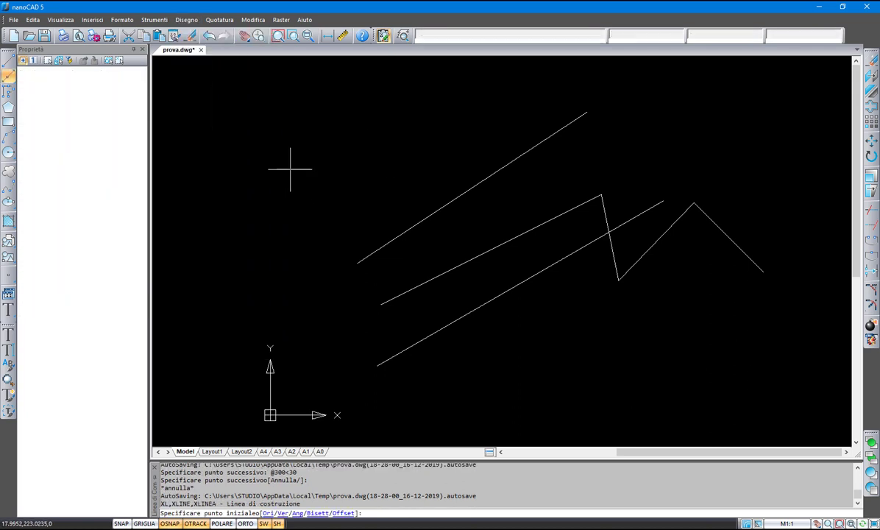
{"action": "left_click", "coordinate": [275, 148]}
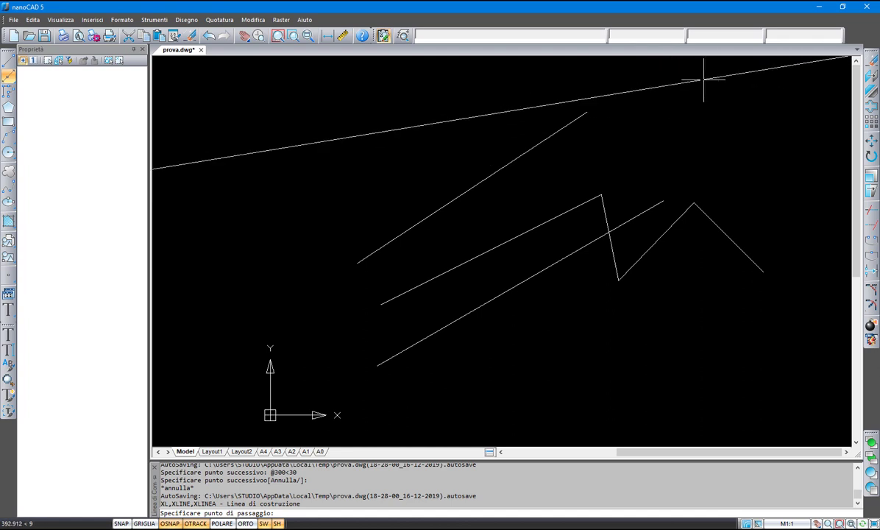
{"action": "left_click", "coordinate": [694, 75]}
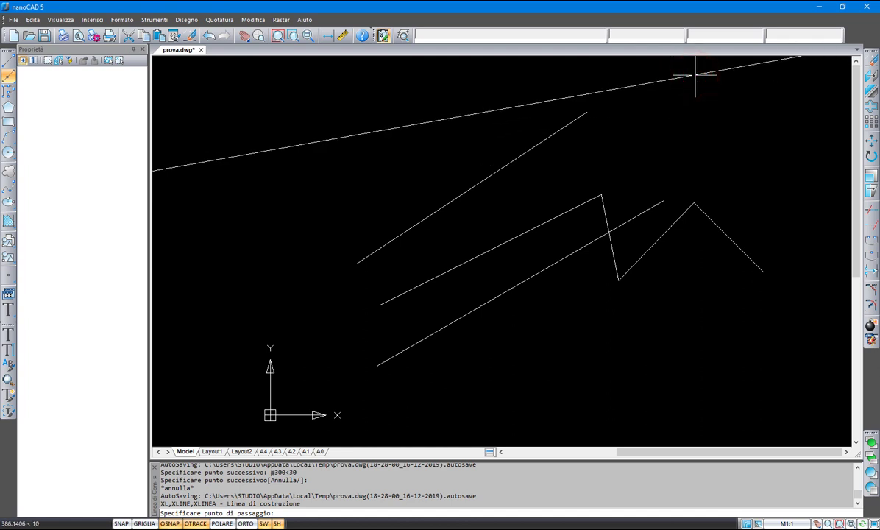
{"action": "key", "text": "Return"}
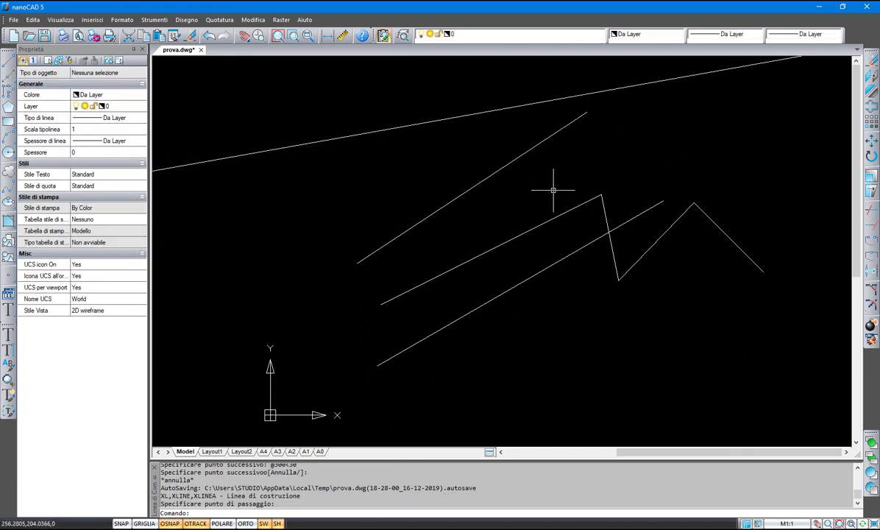
{"action": "scroll", "coordinate": [554, 190], "scroll_direction": "up", "scroll_amount": 3}
{"action": "scroll", "coordinate": [553, 189], "scroll_direction": "down", "scroll_amount": 3}
{"action": "scroll", "coordinate": [553, 190], "scroll_direction": "down", "scroll_amount": 2}
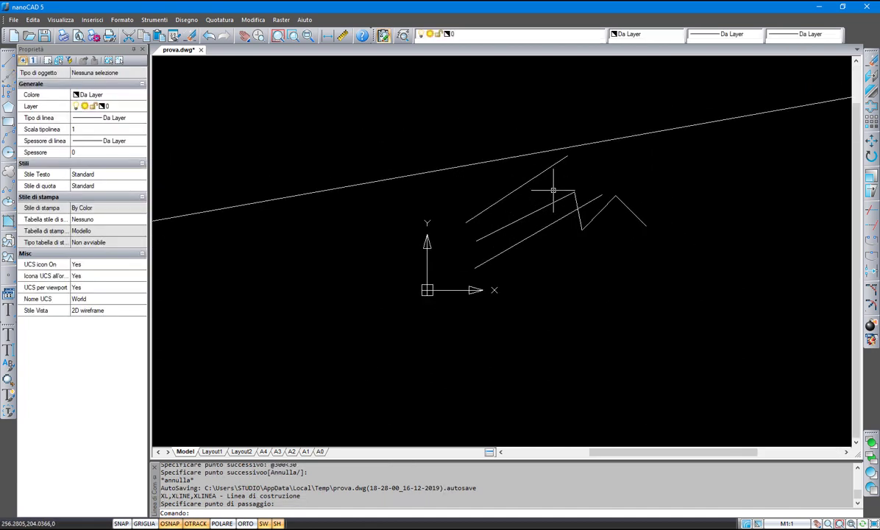
{"action": "scroll", "coordinate": [432, 109], "scroll_direction": "up", "scroll_amount": 2}
{"action": "scroll", "coordinate": [433, 109], "scroll_direction": "down", "scroll_amount": 1}
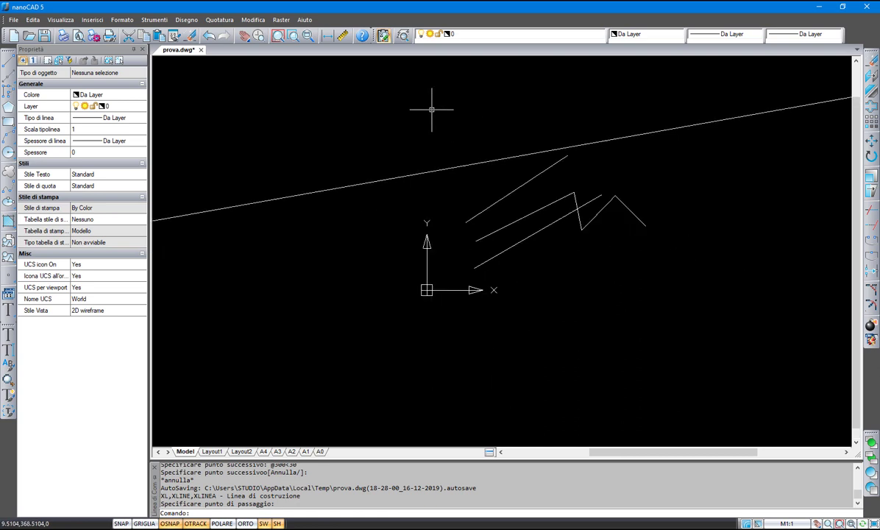
{"action": "scroll", "coordinate": [655, 144], "scroll_direction": "up", "scroll_amount": 1}
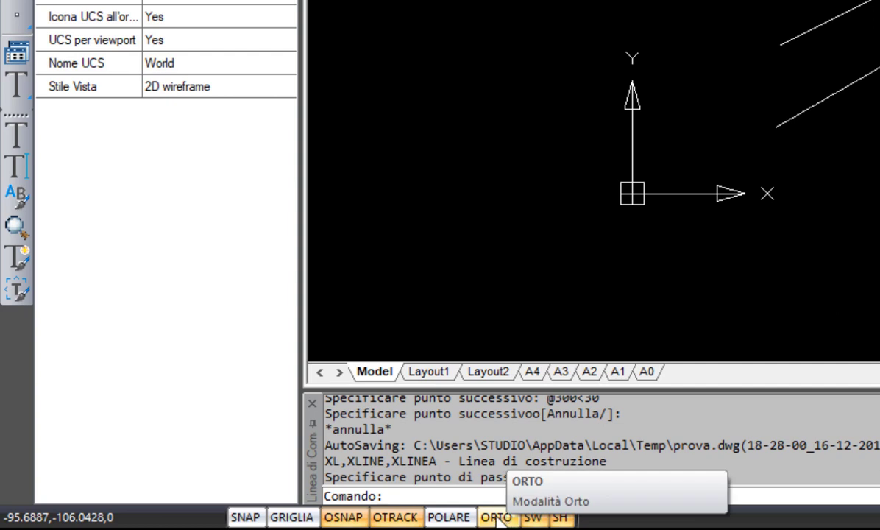
Toggle Ortho with the ORTO button and F8, ending with it switched on.
{"action": "left_click", "coordinate": [497, 517]}
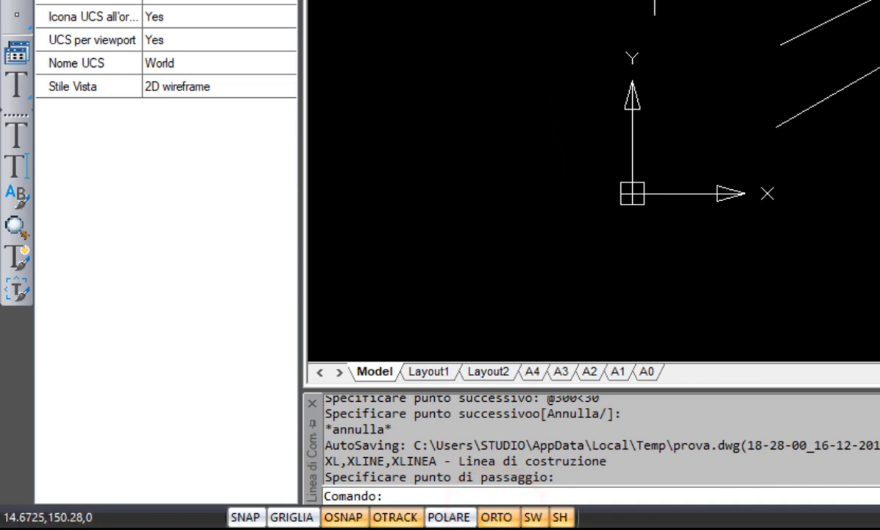
{"action": "key", "text": "F8"}
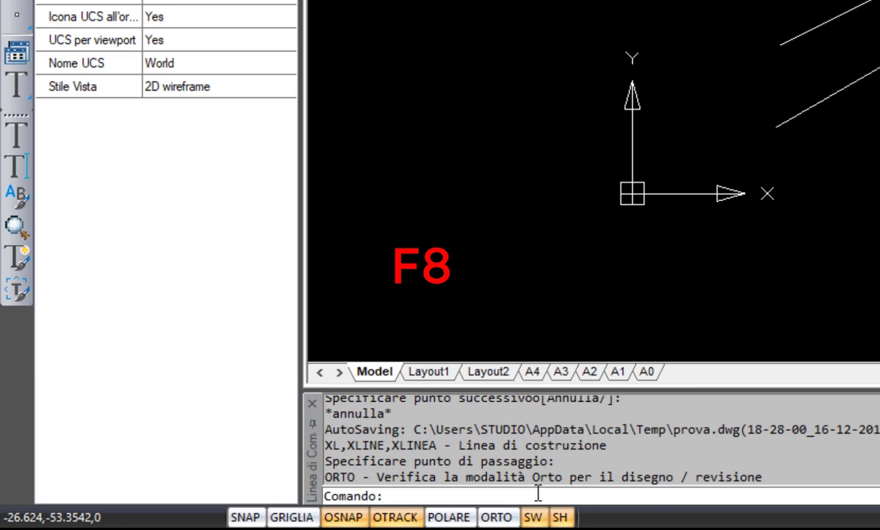
{"action": "key", "text": "F8"}
{"action": "key", "text": "F8"}
{"action": "key", "text": "F8"}
{"action": "key", "text": "F8"}
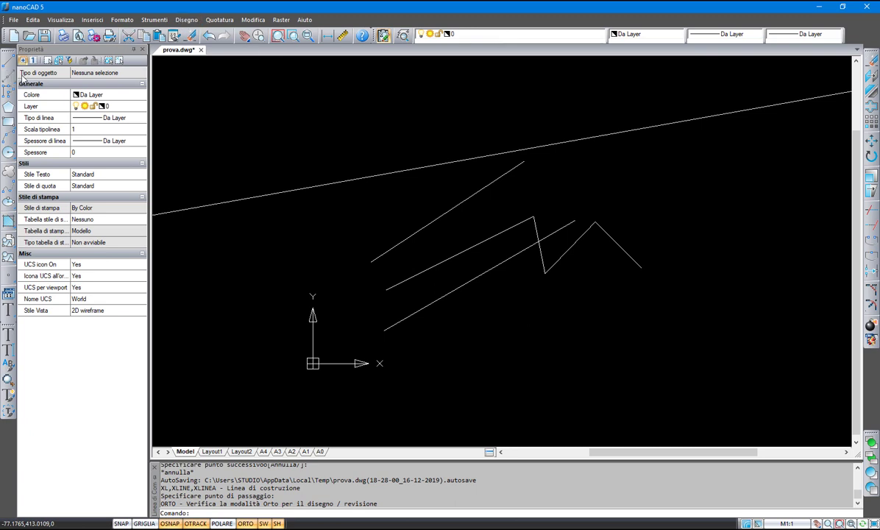
Add a horizontal construction line near the top and a vertical one at the right.
{"action": "left_click", "coordinate": [8, 76]}
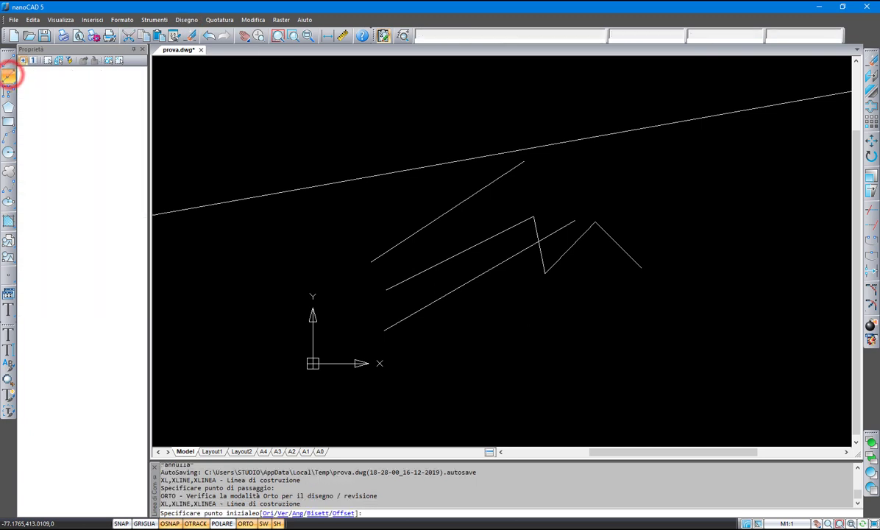
{"action": "left_click", "coordinate": [263, 126]}
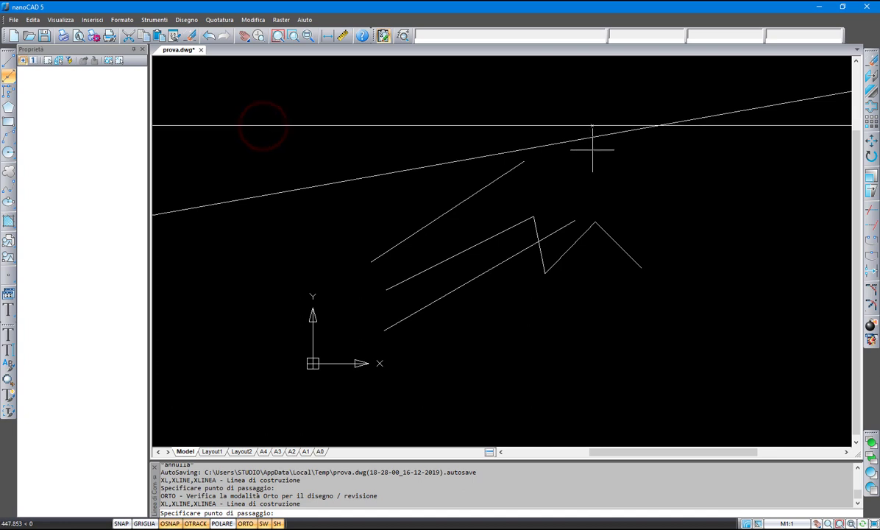
{"action": "left_click", "coordinate": [794, 166]}
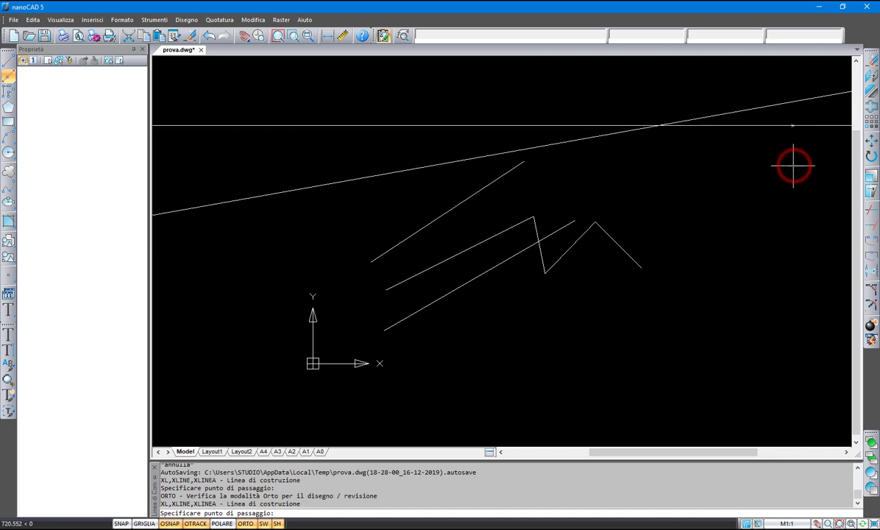
{"action": "left_click", "coordinate": [749, 394]}
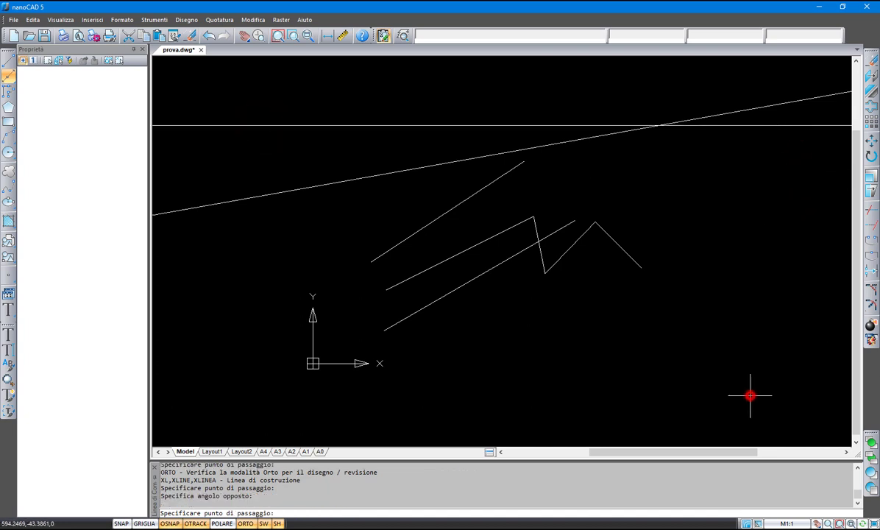
{"action": "right_click", "coordinate": [766, 206]}
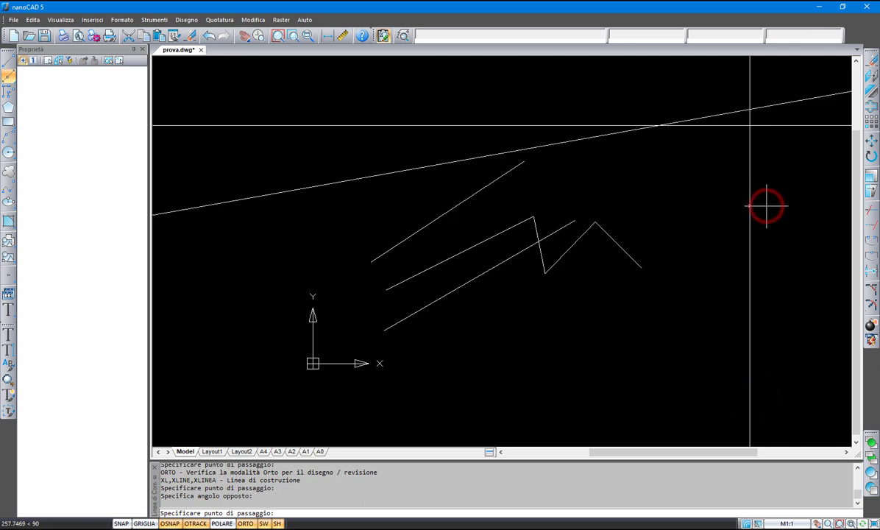
Draw an L-shaped line running right along the bottom, then straight up.
{"action": "left_click", "coordinate": [9, 63]}
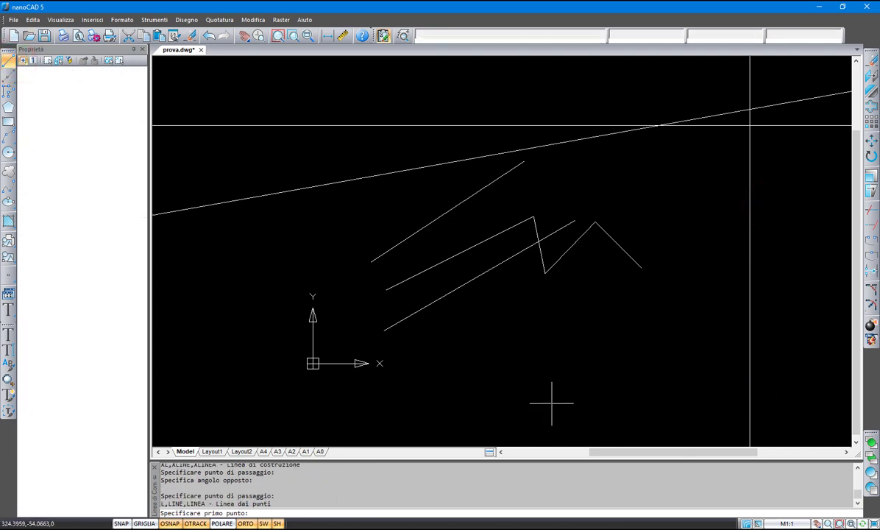
{"action": "left_click", "coordinate": [486, 376]}
{"action": "left_click", "coordinate": [679, 385]}
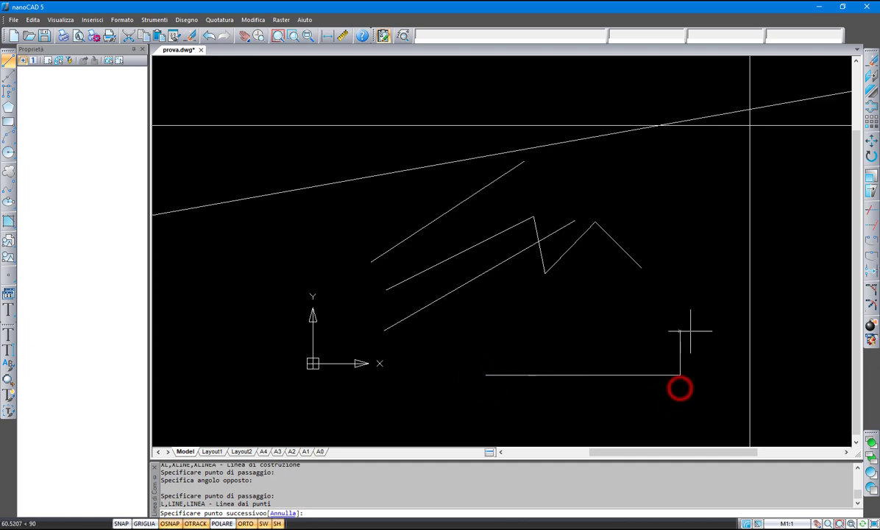
{"action": "left_click", "coordinate": [701, 196]}
{"action": "key", "text": "Escape"}
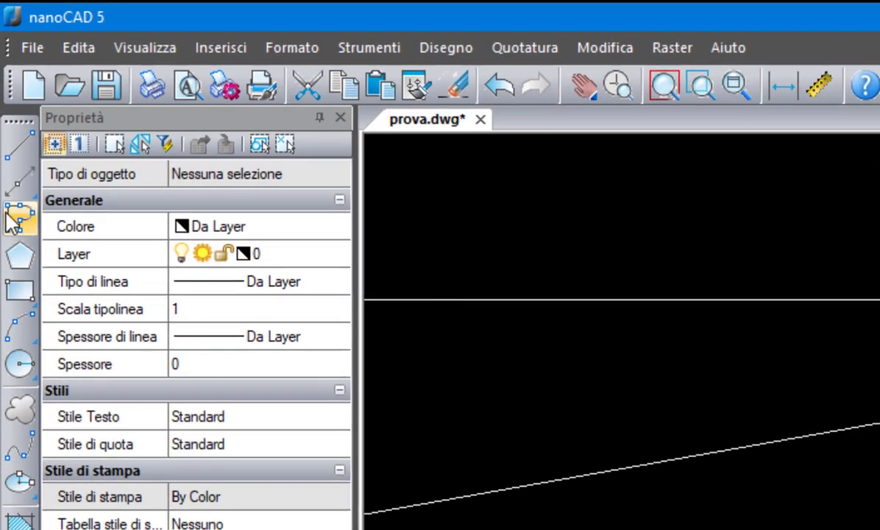
Draw a five-segment zigzag polyline from the lower middle up to a high peak and down toward the right, with ortho off.
{"action": "left_click", "coordinate": [12, 208]}
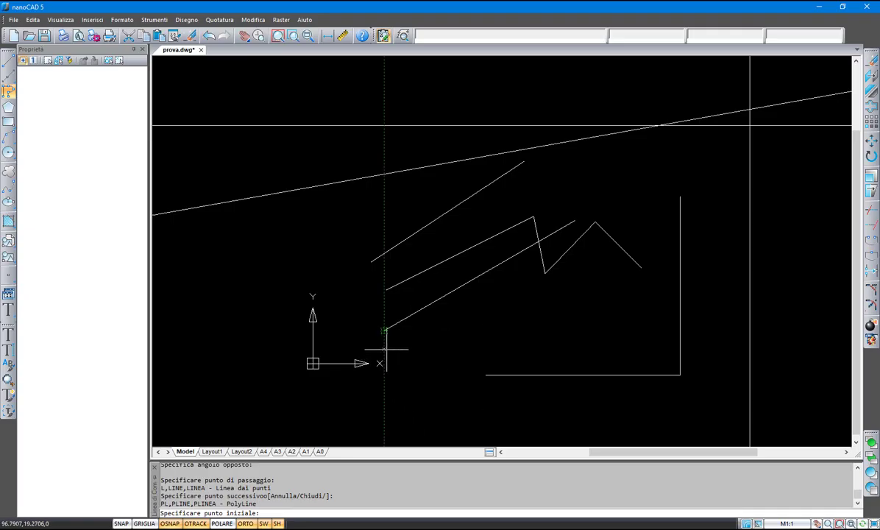
{"action": "left_click", "coordinate": [451, 337]}
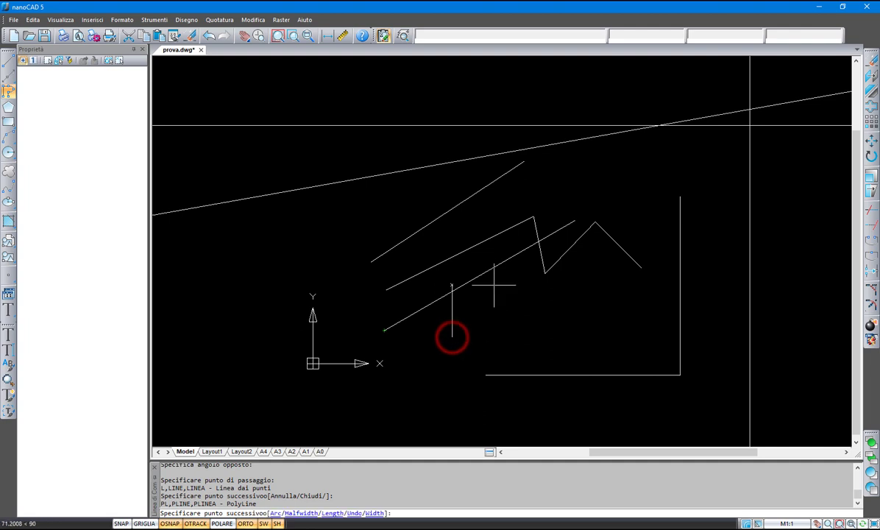
{"action": "key", "text": "F8"}
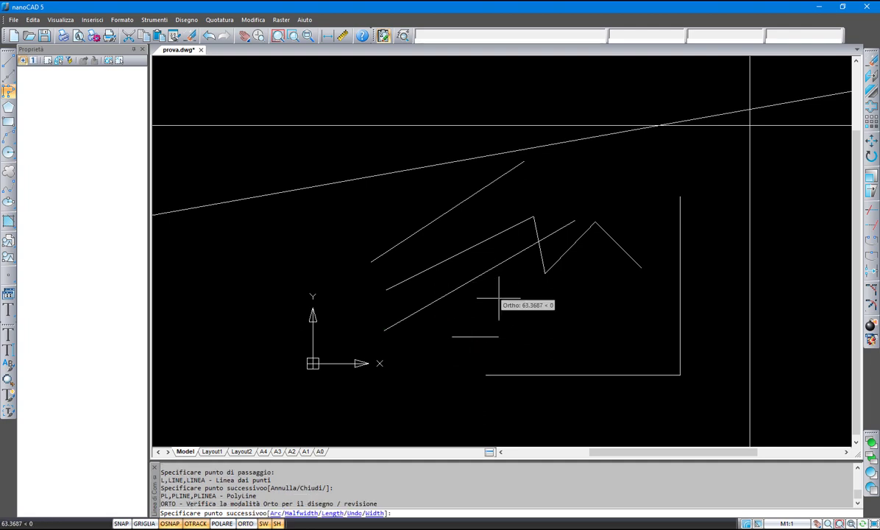
{"action": "left_click", "coordinate": [507, 288]}
{"action": "left_click", "coordinate": [571, 320]}
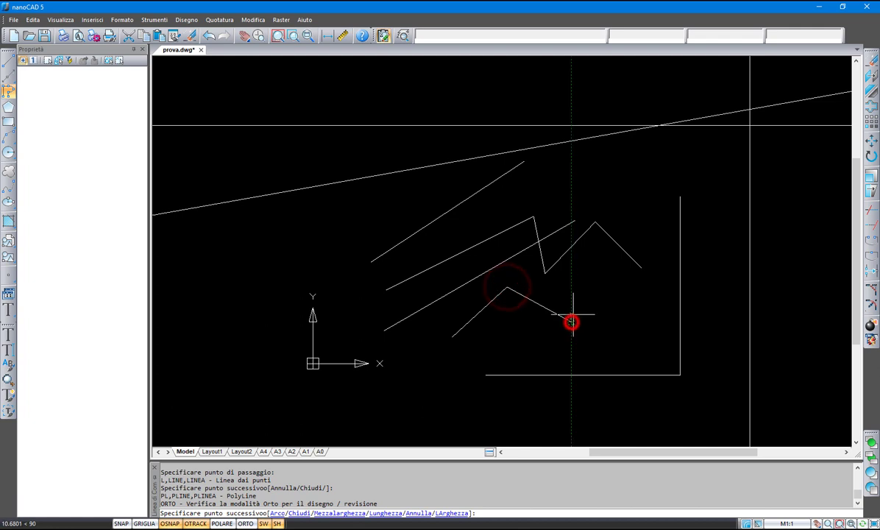
{"action": "left_click", "coordinate": [624, 149]}
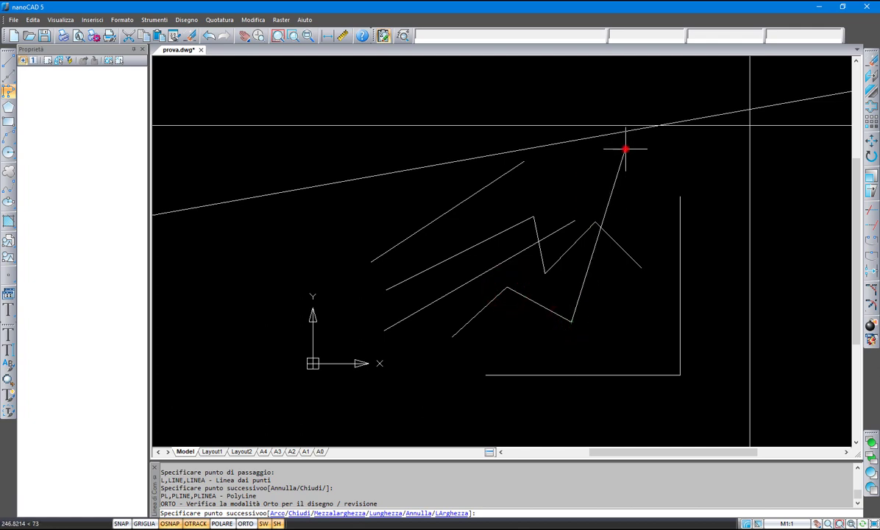
{"action": "left_click", "coordinate": [717, 176]}
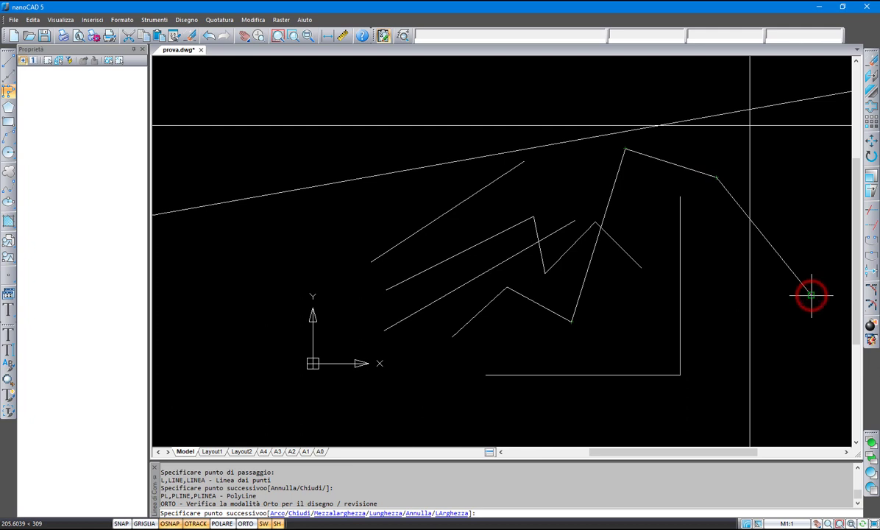
{"action": "key", "text": "Return"}
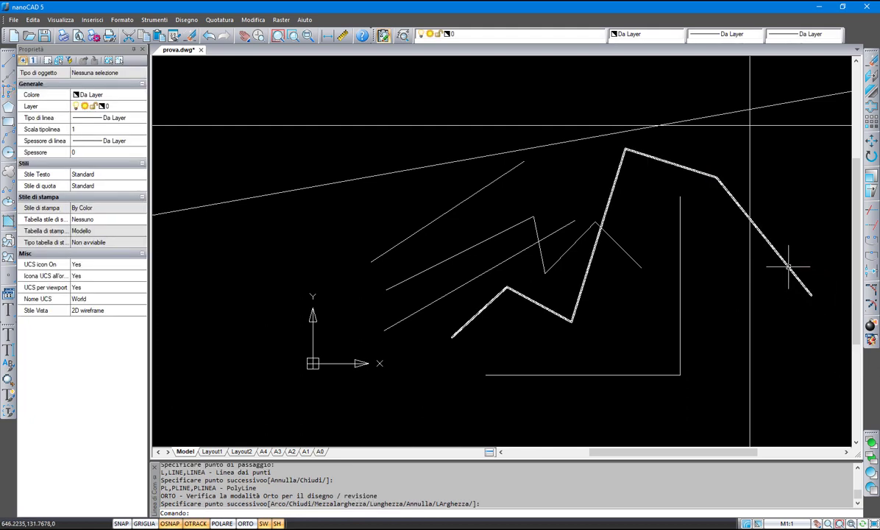
{"action": "left_click", "coordinate": [786, 261]}
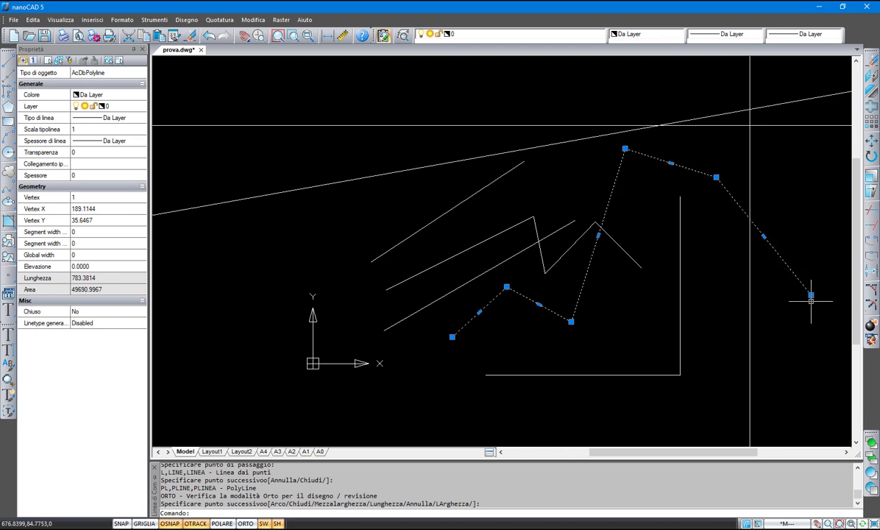
{"action": "key", "text": "Escape"}
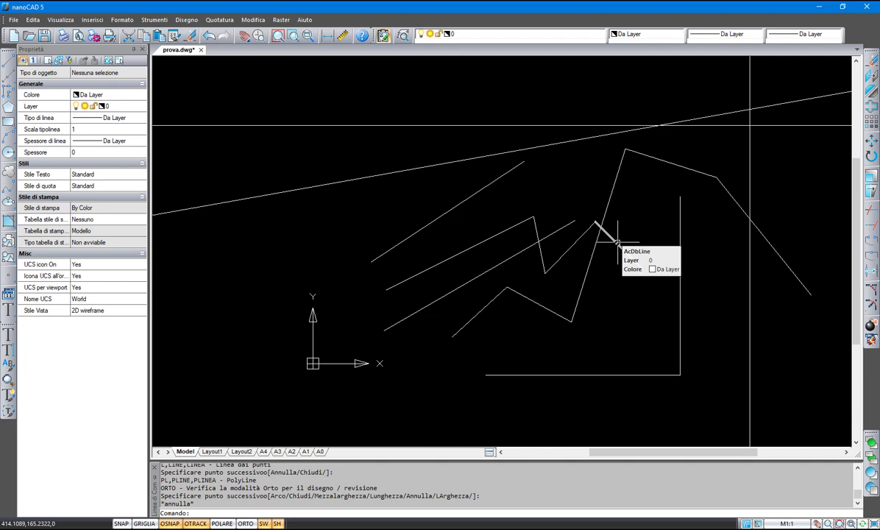
{"action": "left_click", "coordinate": [618, 242]}
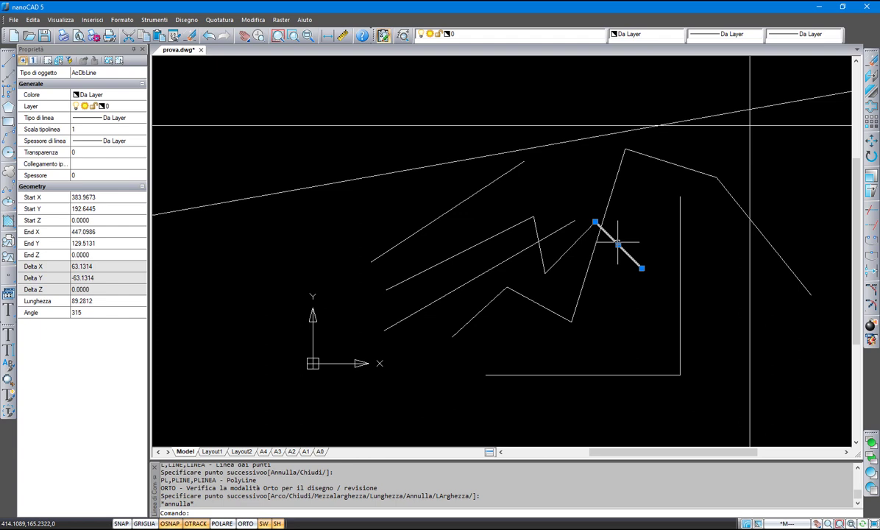
{"action": "key", "text": "Escape"}
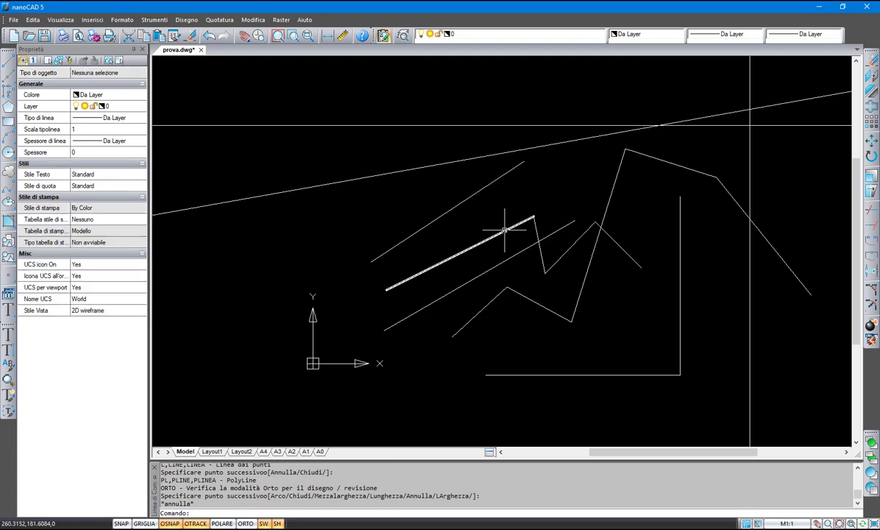
{"action": "left_click", "coordinate": [505, 231]}
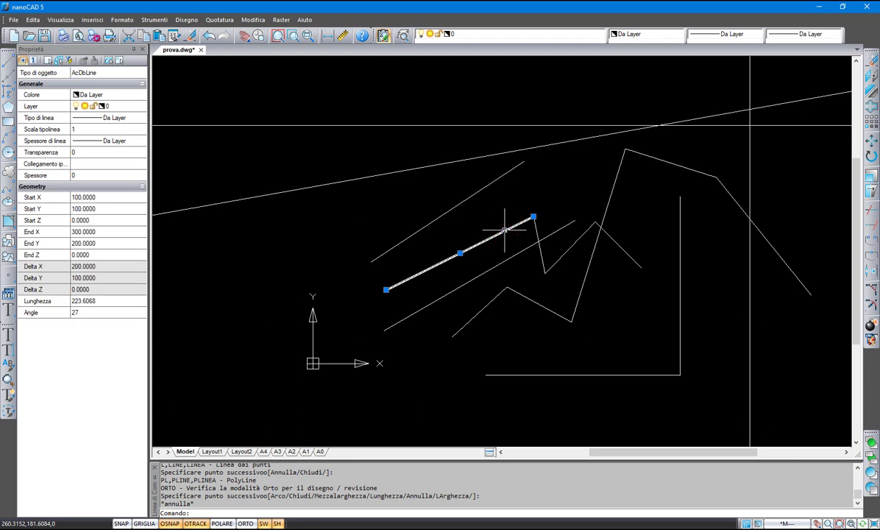
{"action": "key", "text": "Escape"}
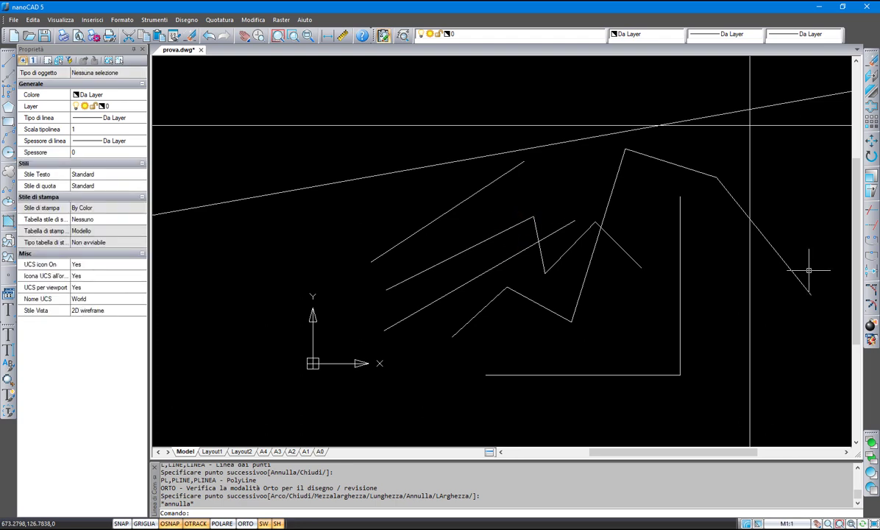
{"action": "left_click", "coordinate": [795, 276]}
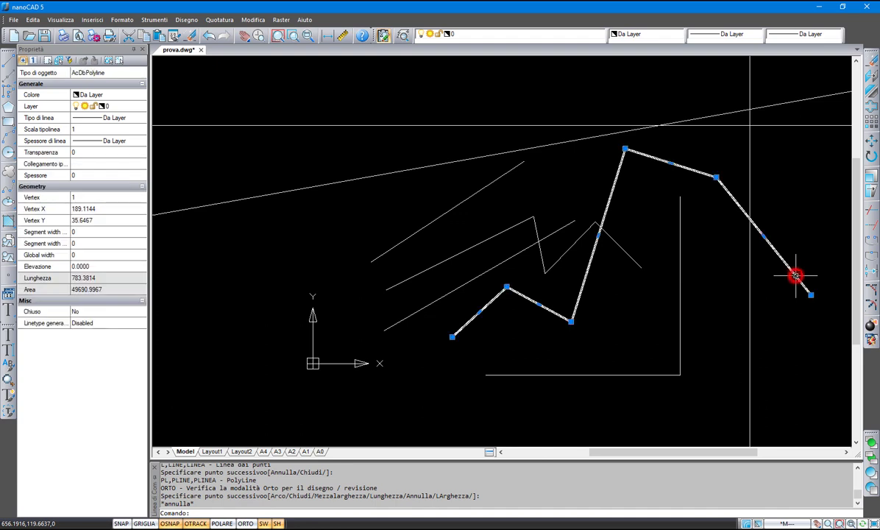
{"action": "key", "text": "Escape"}
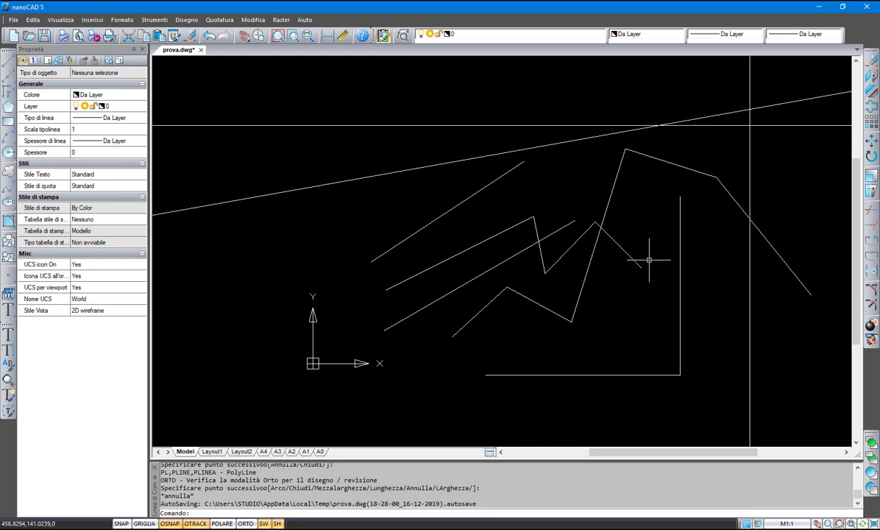
Draw a 667.9742-long polyline: two straight segments from the left, then arcs hooking at the top.
{"action": "left_click", "coordinate": [6, 90]}
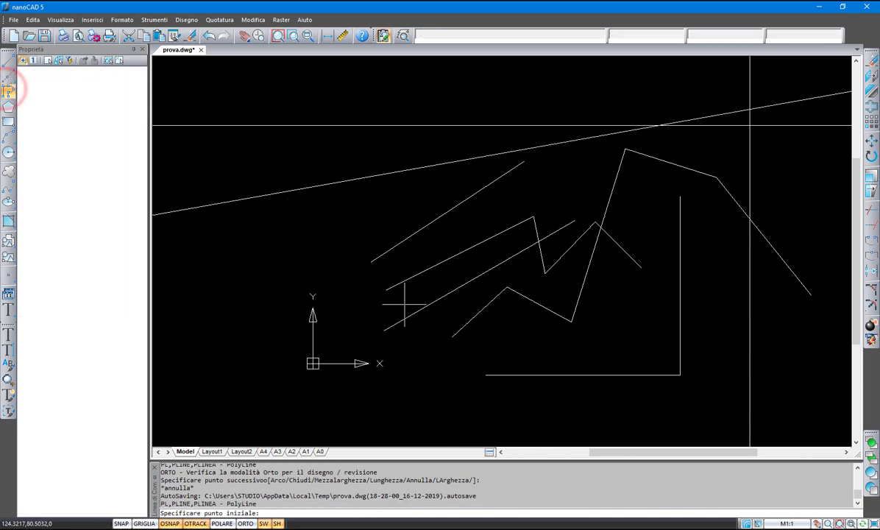
{"action": "left_click", "coordinate": [254, 270]}
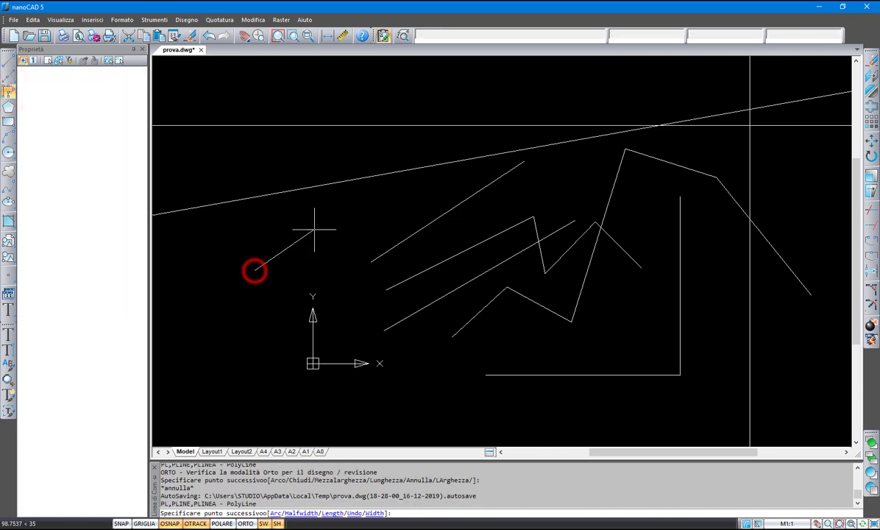
{"action": "left_click", "coordinate": [350, 194]}
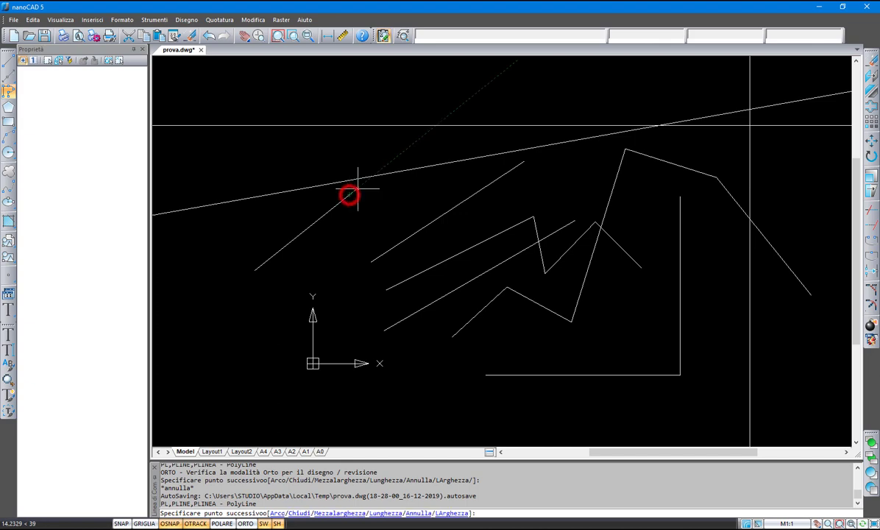
{"action": "left_click", "coordinate": [427, 185]}
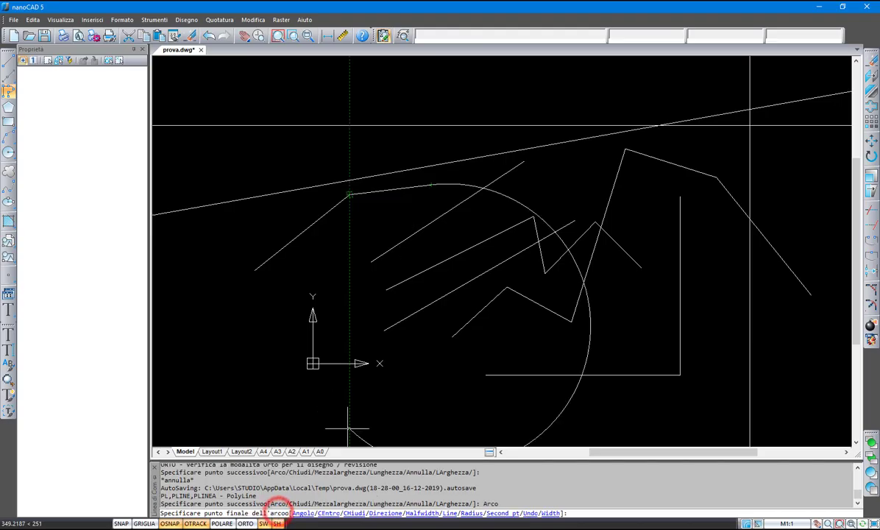
{"action": "left_click", "coordinate": [533, 97]}
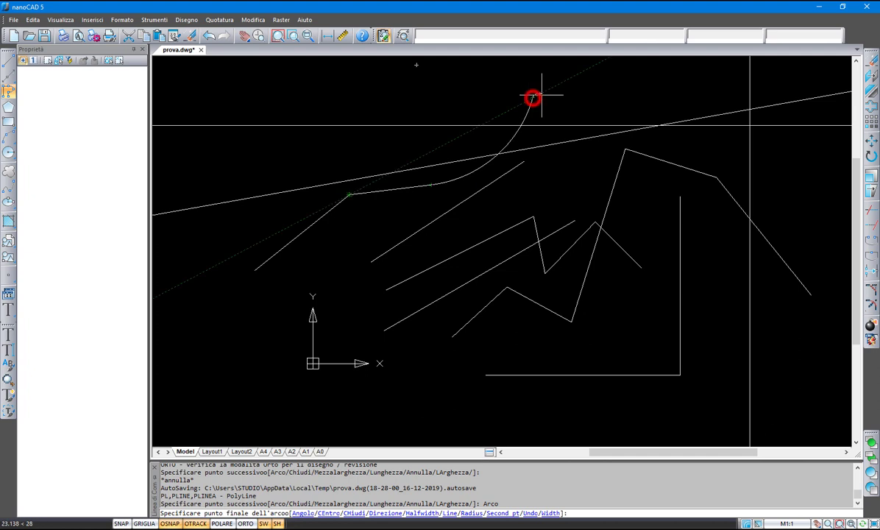
{"action": "left_click", "coordinate": [640, 98]}
{"action": "key", "text": "Return"}
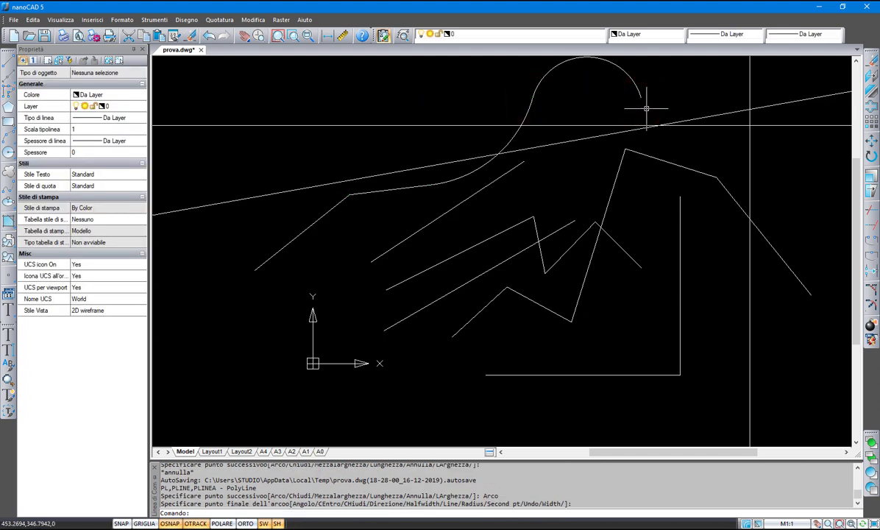
{"action": "left_click", "coordinate": [637, 85]}
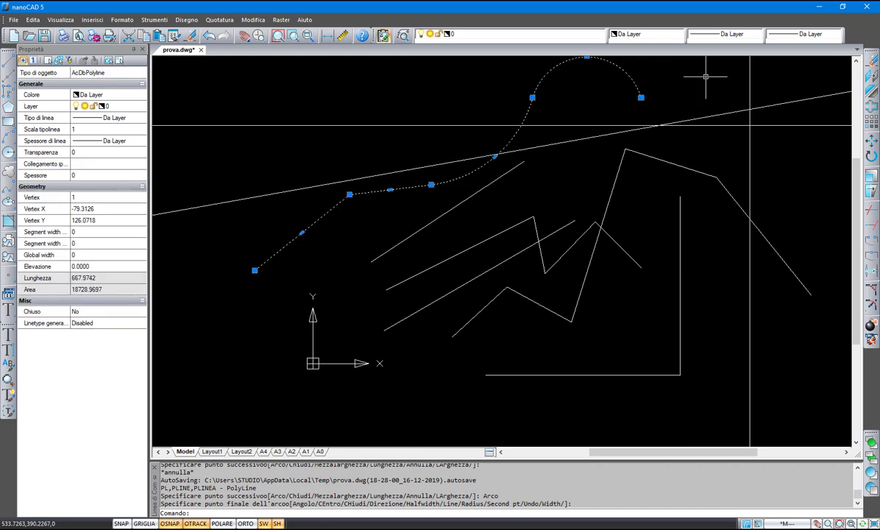
{"action": "key", "text": "Escape"}
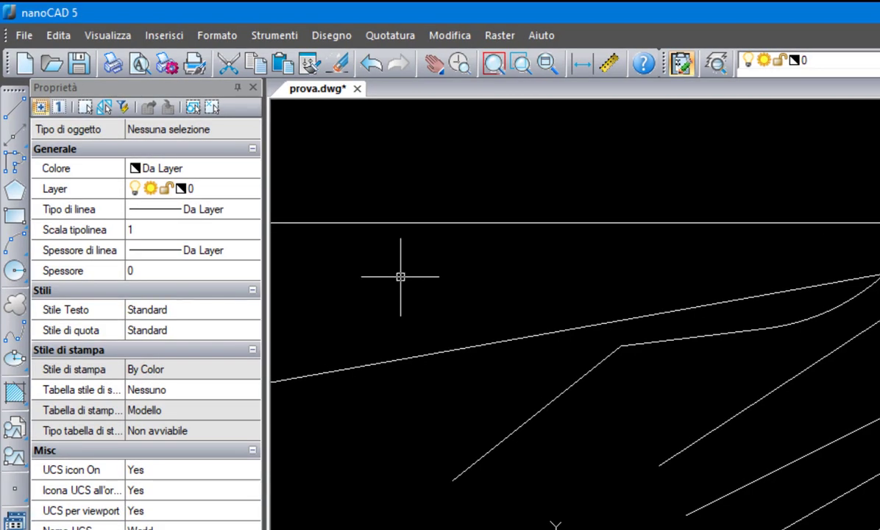
Draw an 8-sided polygon inscribed in a radius-100 circle centred over the middle of the sketch.
{"action": "left_click", "coordinate": [14, 189]}
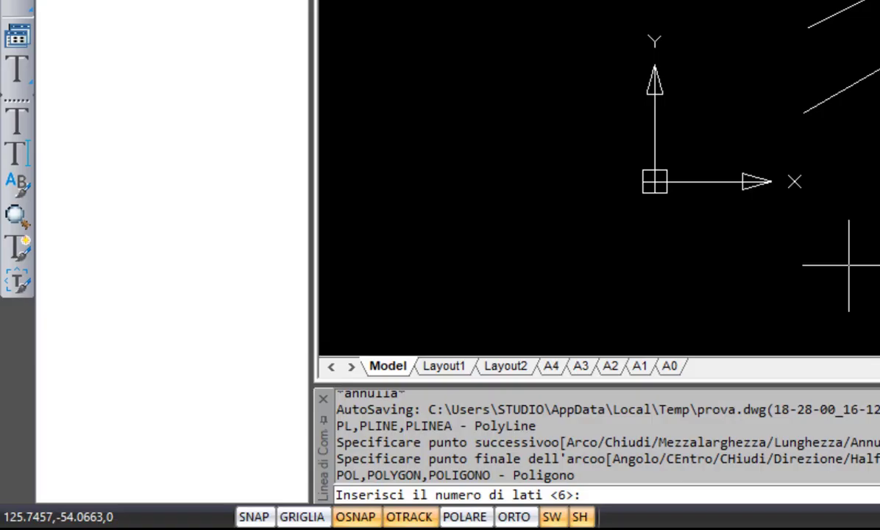
{"action": "type", "text": "8"}
{"action": "key", "text": "Return"}
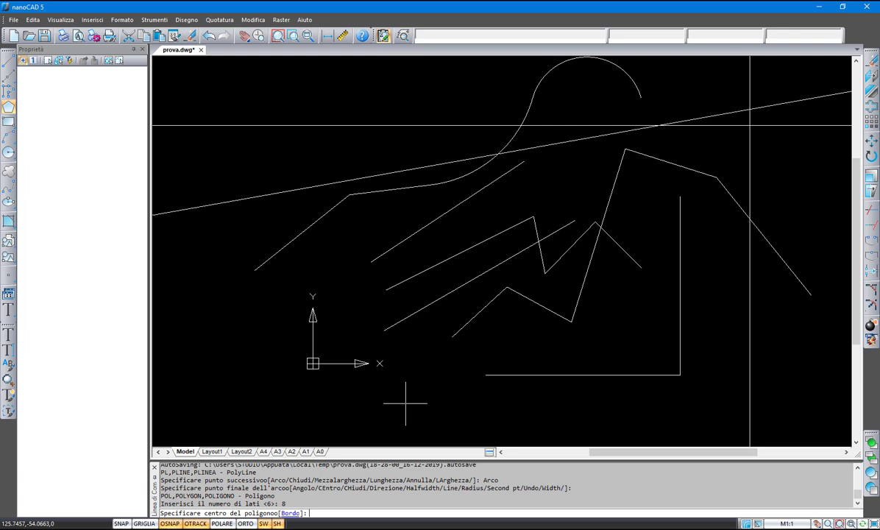
{"action": "left_click", "coordinate": [560, 188]}
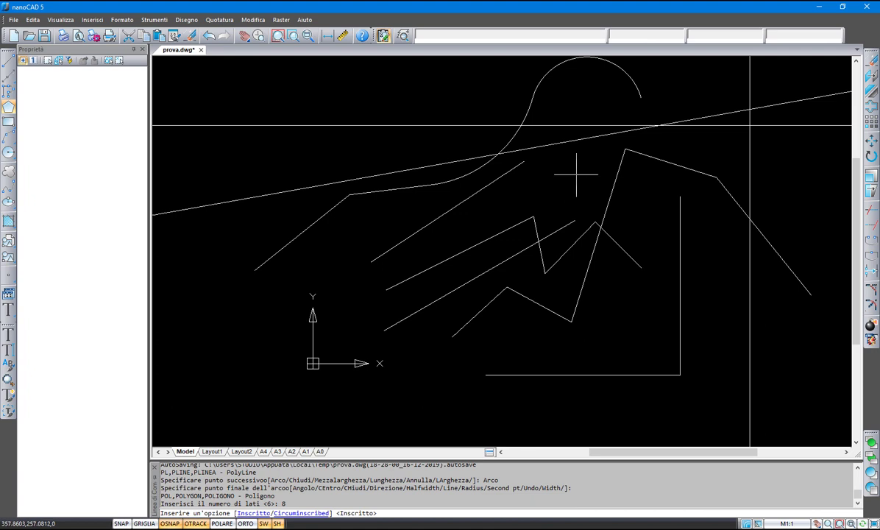
{"action": "key", "text": "Return"}
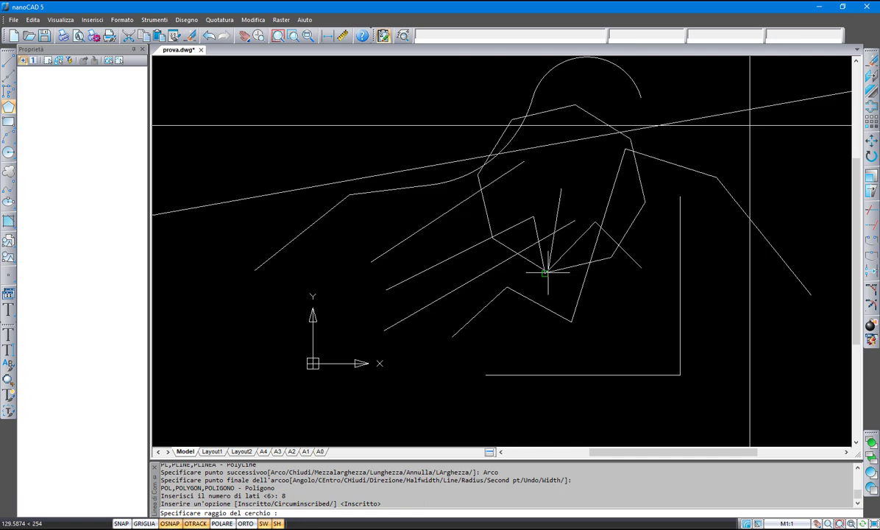
{"action": "left_click", "coordinate": [289, 513]}
{"action": "type", "text": "100"}
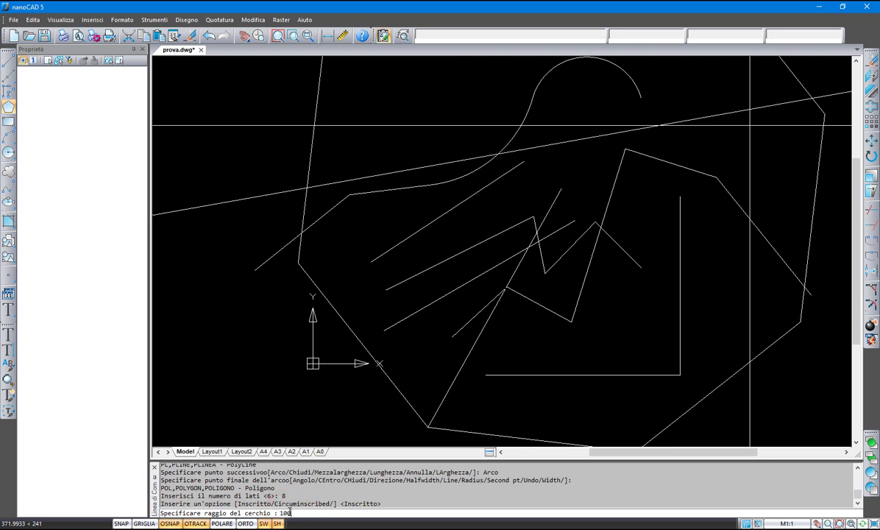
{"action": "key", "text": "Return"}
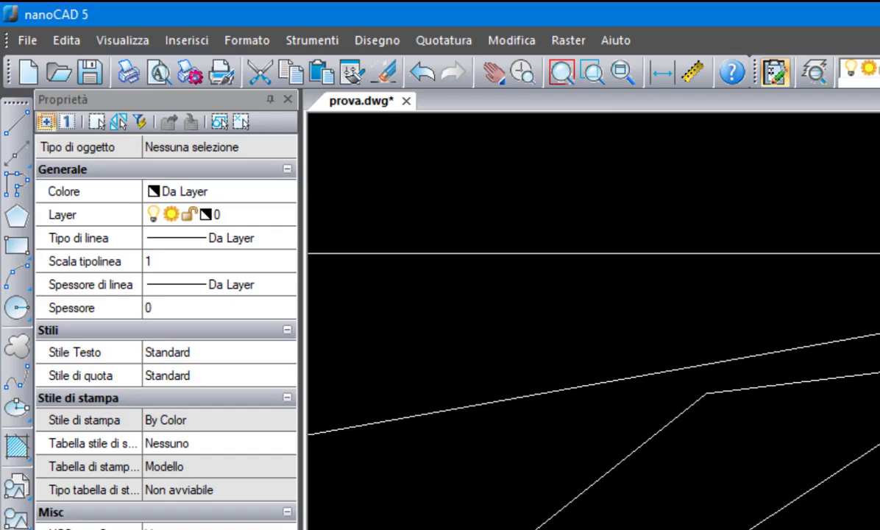
Draw a rectangle from corner 0,0 to an opposite corner reaching into the octagon.
{"action": "left_click", "coordinate": [19, 245]}
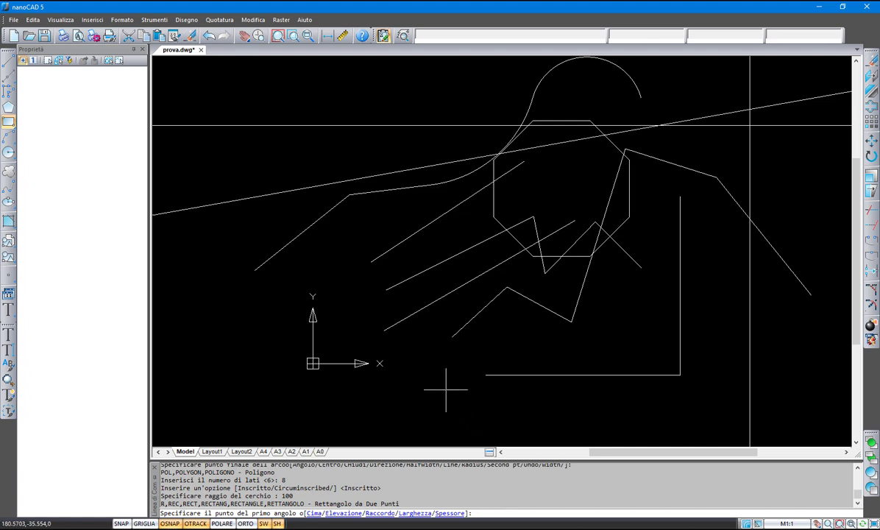
{"action": "type", "text": "0,0"}
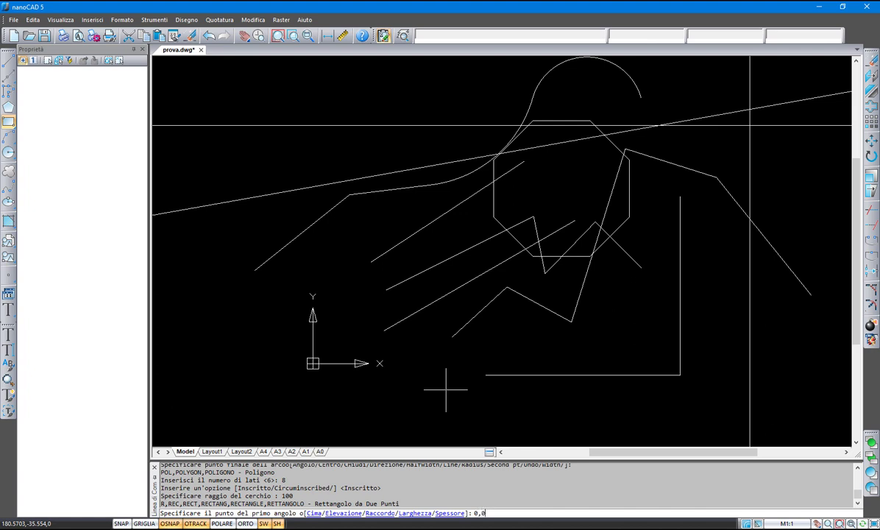
{"action": "key", "text": "Return"}
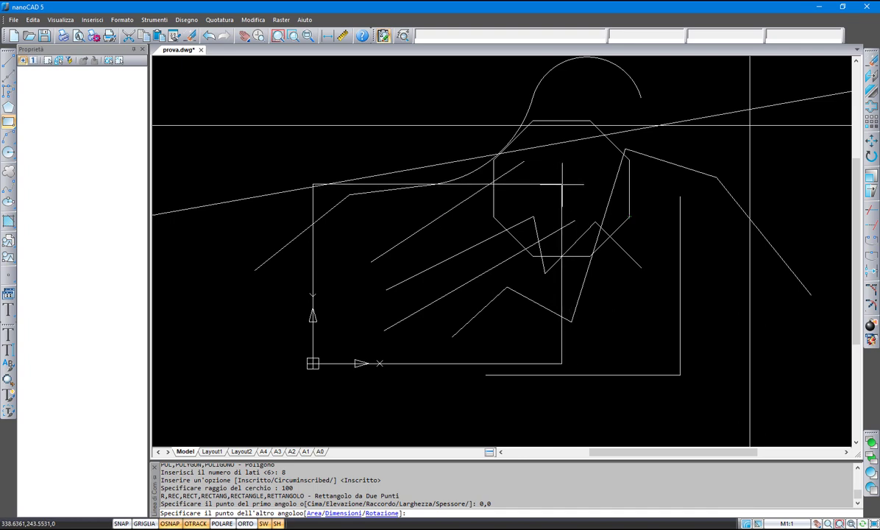
{"action": "left_click", "coordinate": [562, 185]}
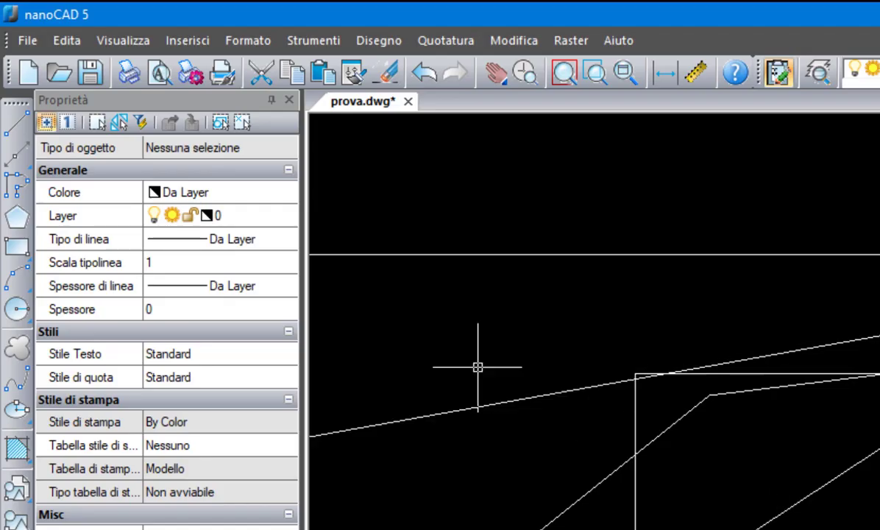
Draw a three-point arc from the lower left, rising near the top, ending over the rectangle.
{"action": "left_click", "coordinate": [17, 272]}
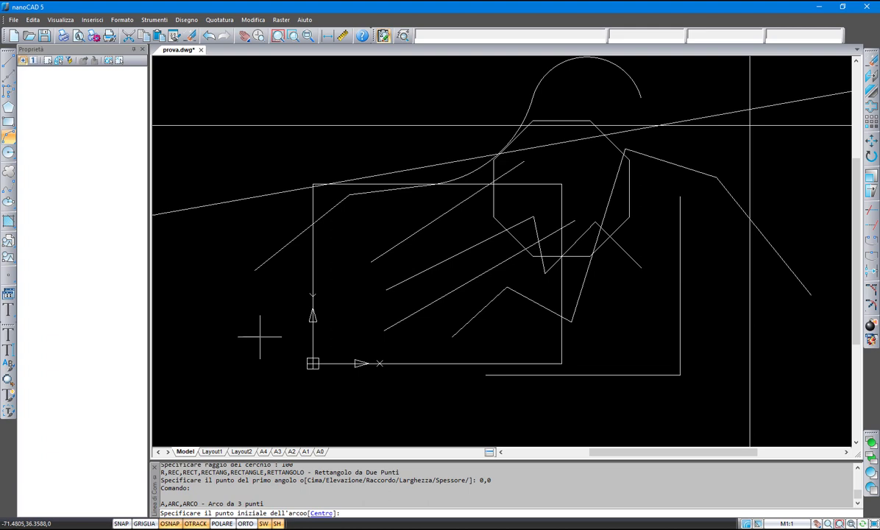
{"action": "left_click", "coordinate": [280, 286]}
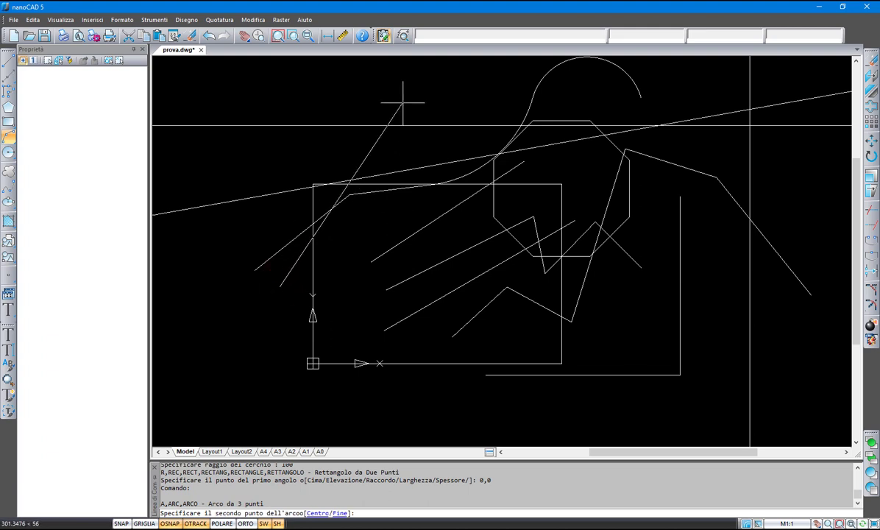
{"action": "left_click", "coordinate": [381, 96]}
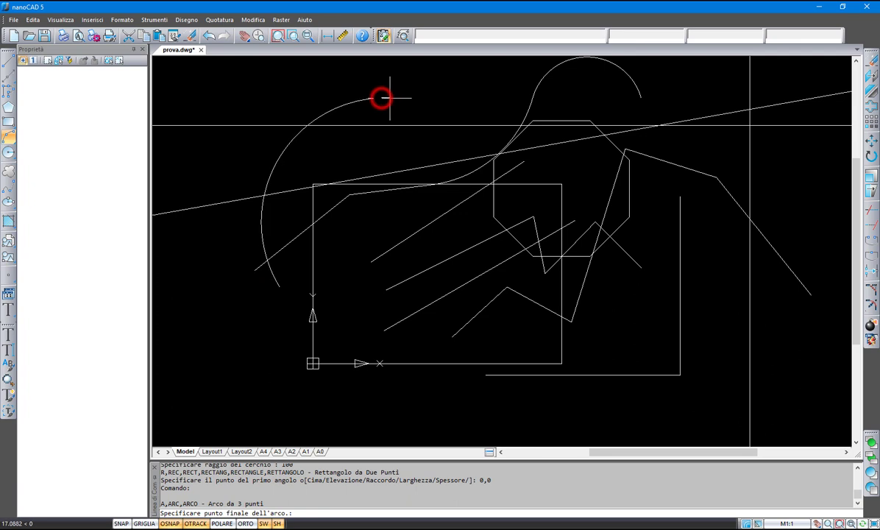
{"action": "left_click", "coordinate": [512, 94]}
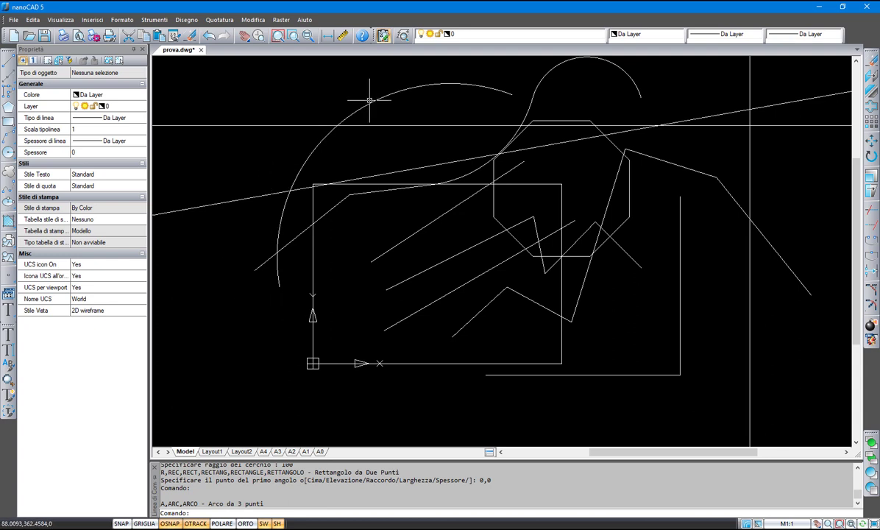
{"action": "key", "text": "Return"}
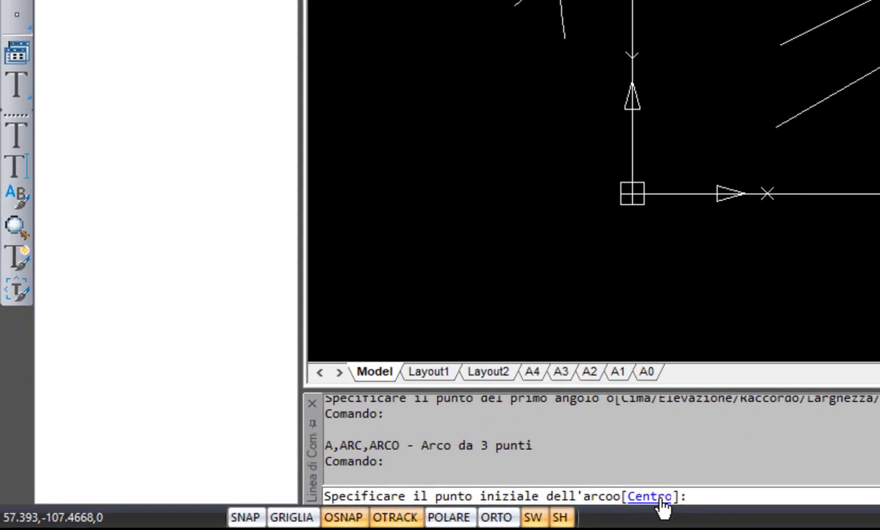
Draw an arc centred on the L-shaped line's corner, sweeping across the lower right.
{"action": "left_click", "coordinate": [659, 497]}
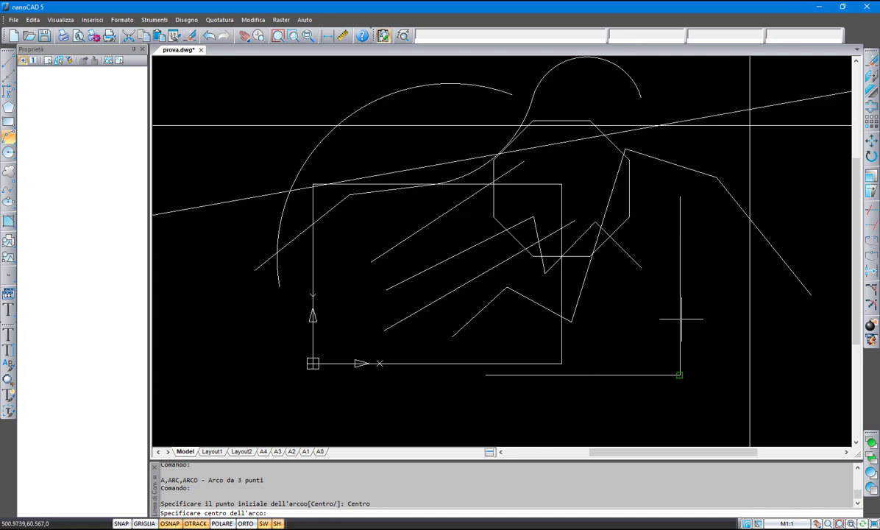
{"action": "left_click", "coordinate": [633, 315]}
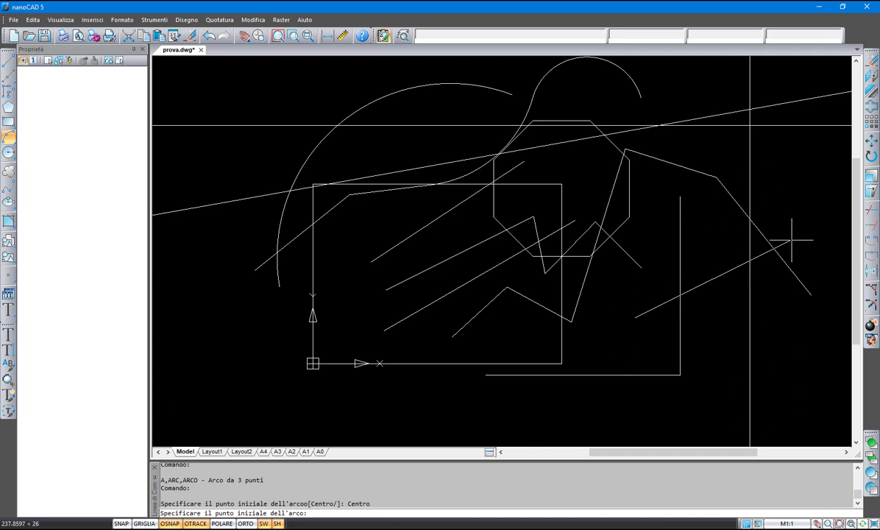
{"action": "left_click", "coordinate": [501, 335]}
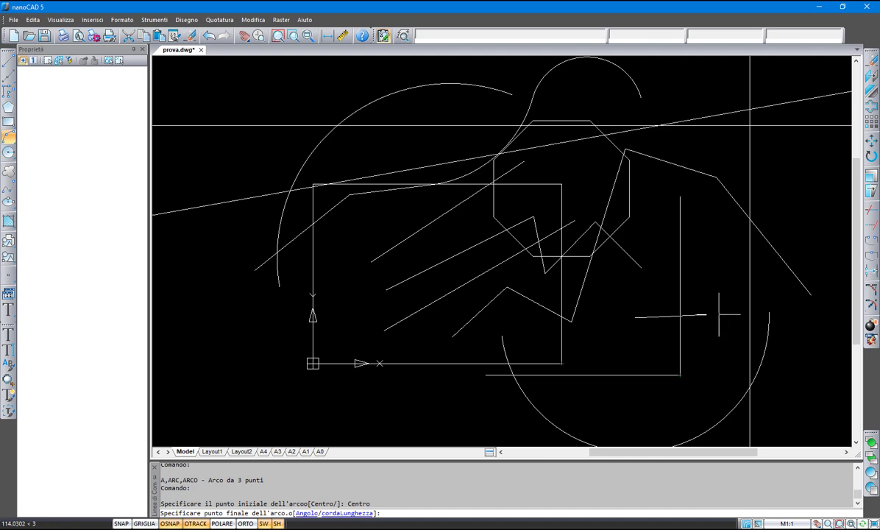
{"action": "left_click", "coordinate": [719, 314]}
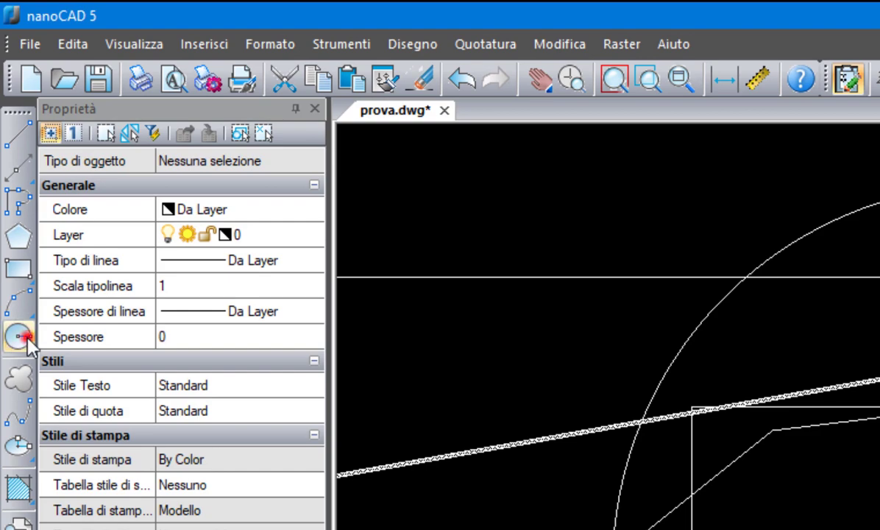
Draw a circle of radius 200 centred inside the rectangle.
{"action": "left_click", "coordinate": [25, 337]}
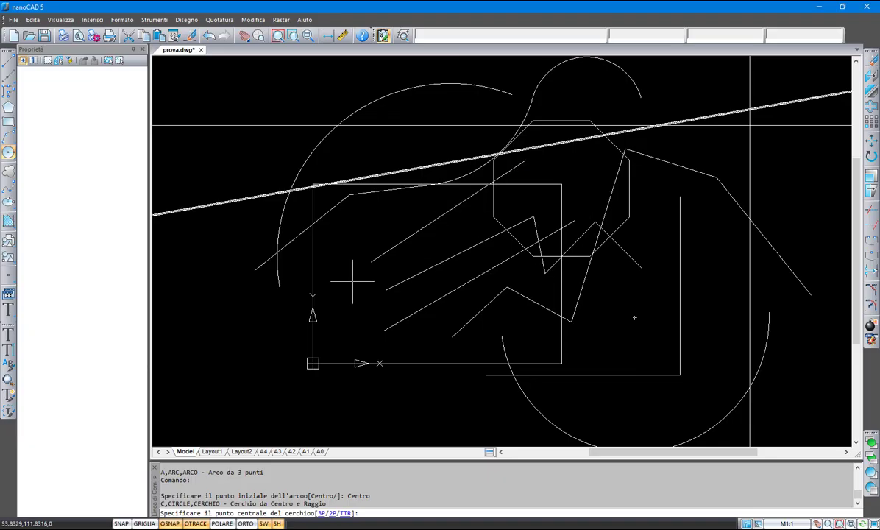
{"action": "left_click", "coordinate": [358, 282]}
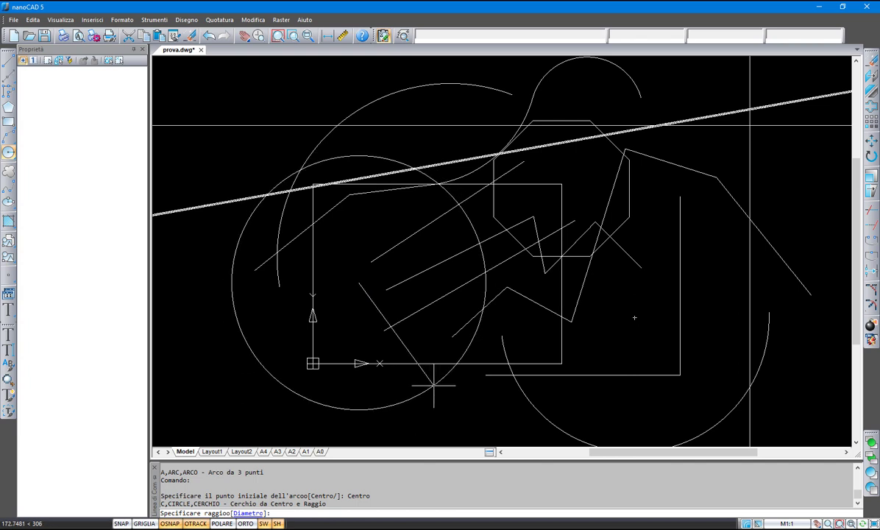
{"action": "left_click", "coordinate": [279, 514]}
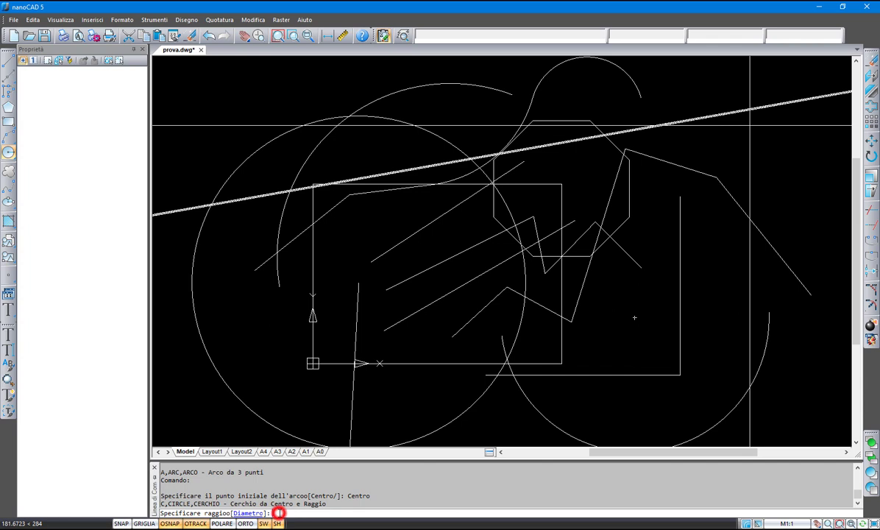
{"action": "type", "text": "200"}
{"action": "key", "text": "Return"}
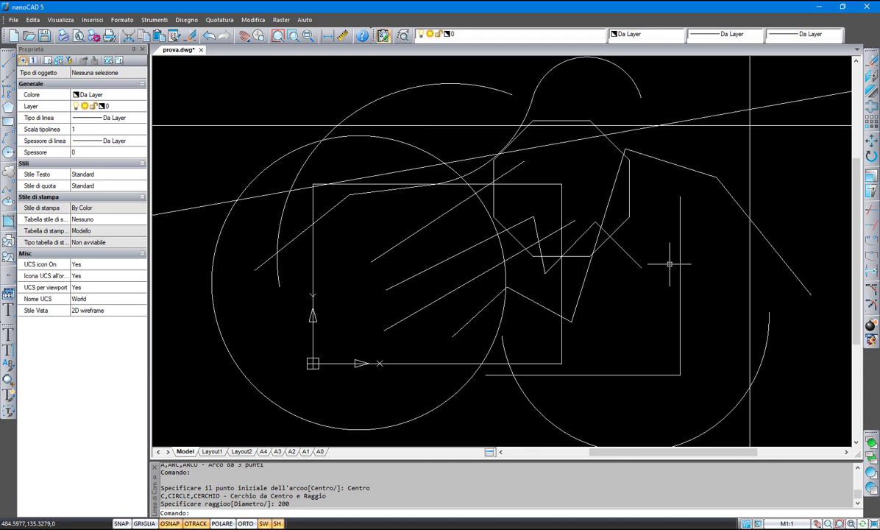
Draw a smaller circle left of the rectangle by picking its centre and radius point.
{"action": "left_click", "coordinate": [8, 151]}
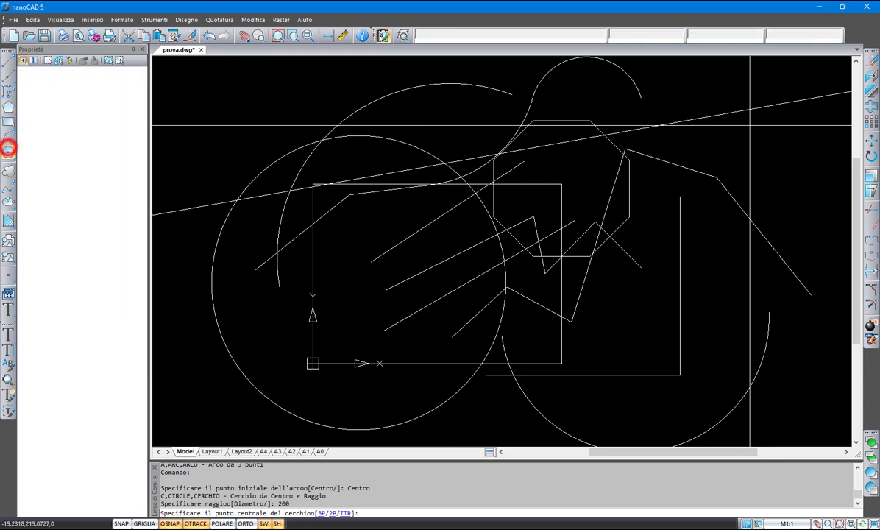
{"action": "left_click", "coordinate": [249, 308]}
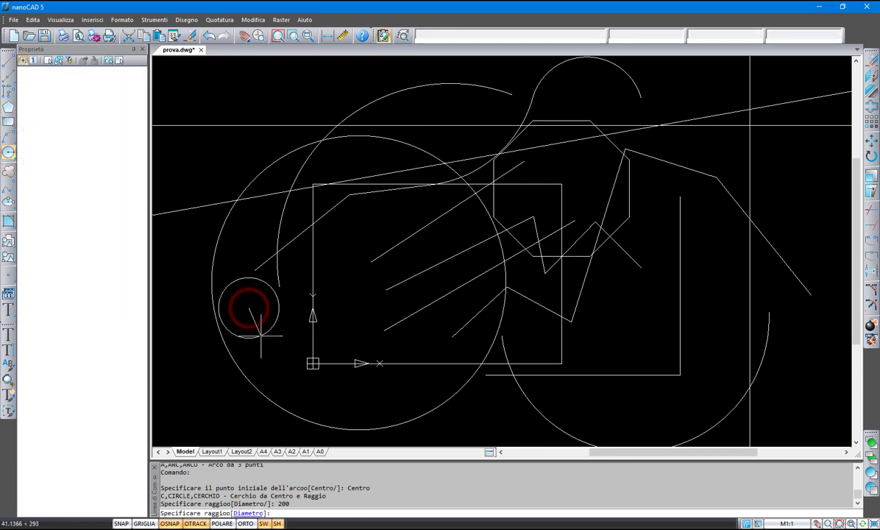
{"action": "left_click", "coordinate": [284, 344]}
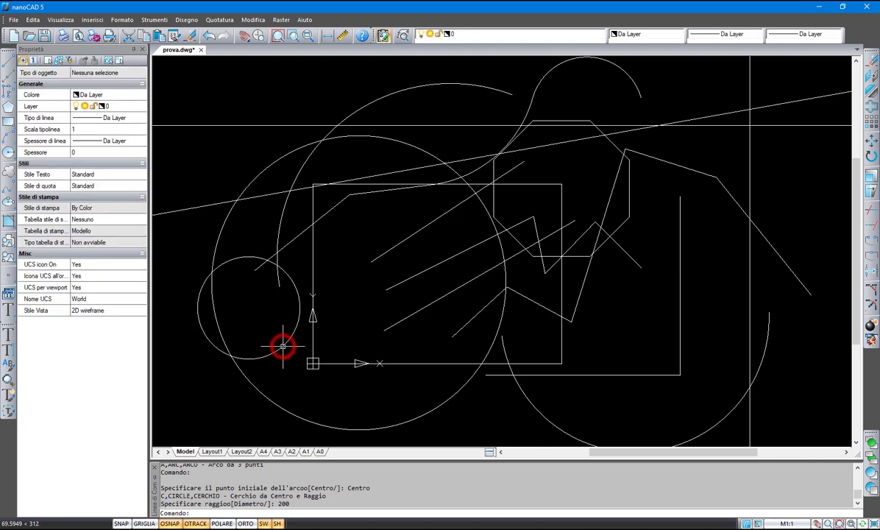
{"action": "key", "text": "Return"}
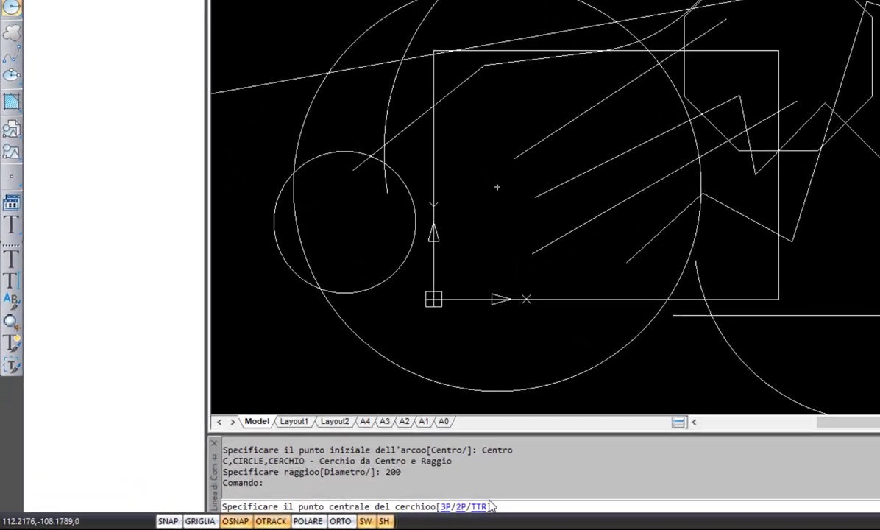
Draw a circle through three points over the right-hand zigzag, then switch CIRCLE to the 2P option.
{"action": "left_click", "coordinate": [521, 503]}
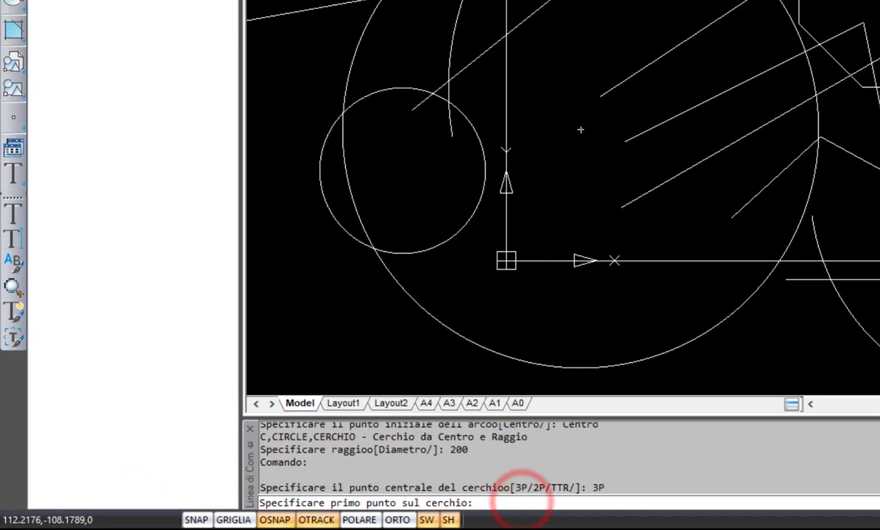
{"action": "left_click", "coordinate": [619, 300]}
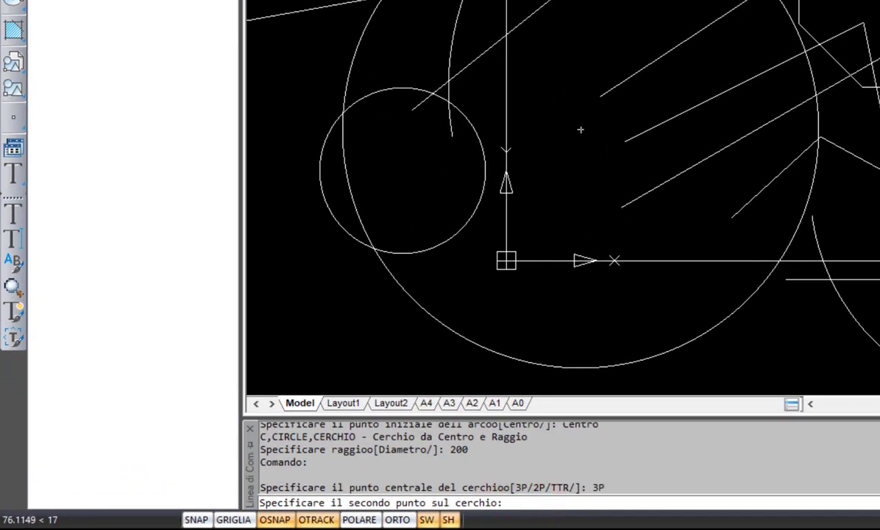
{"action": "left_click", "coordinate": [722, 276]}
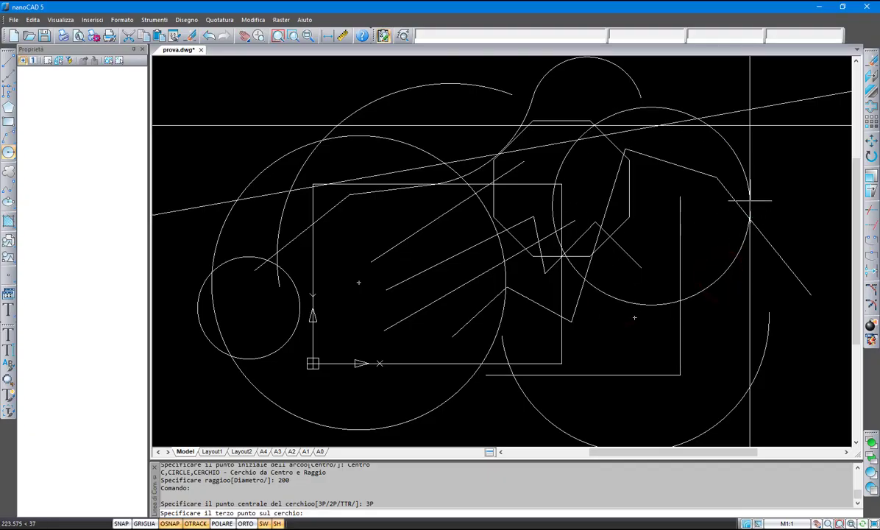
{"action": "left_click", "coordinate": [731, 254]}
{"action": "key", "text": "Return"}
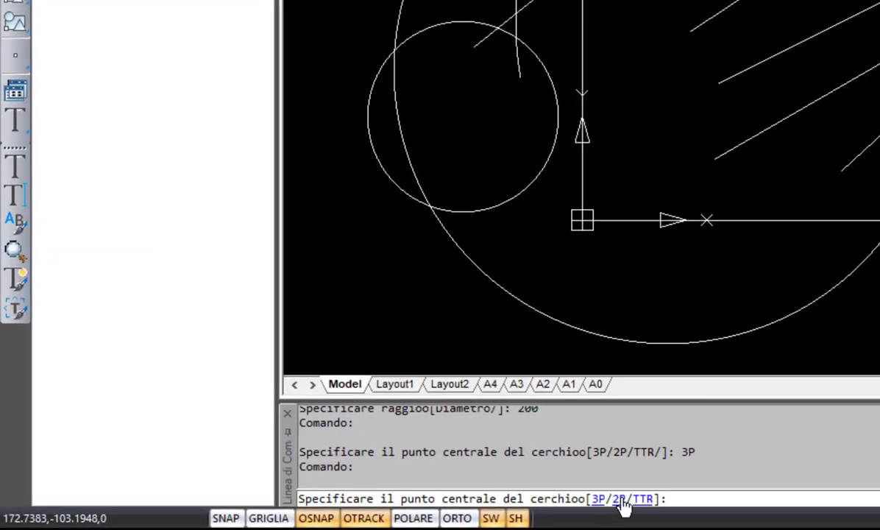
{"action": "left_click", "coordinate": [617, 500]}
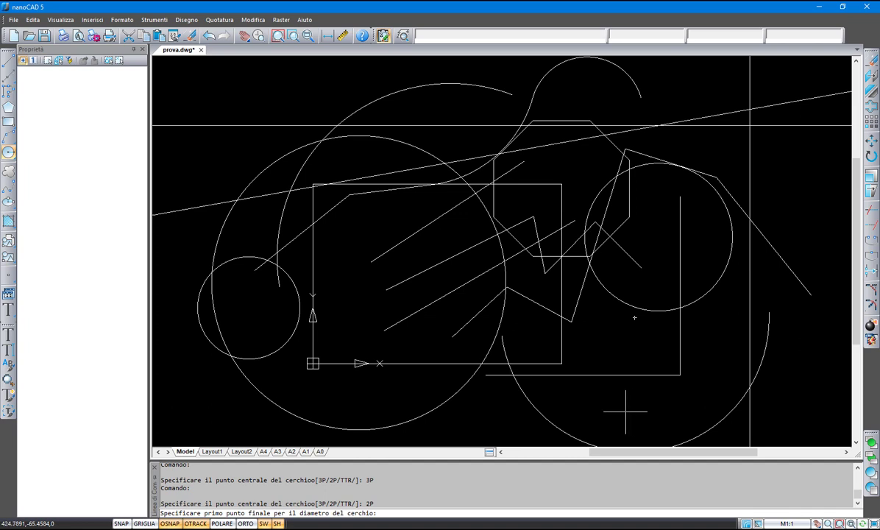
Draw a two-point circle in the lower right by picking both diameter endpoints.
{"action": "left_click", "coordinate": [626, 411]}
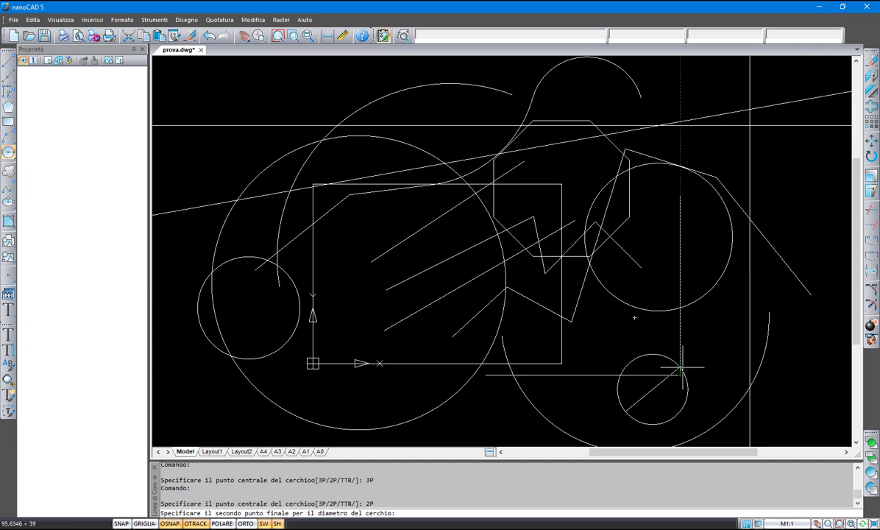
{"action": "left_click", "coordinate": [725, 321]}
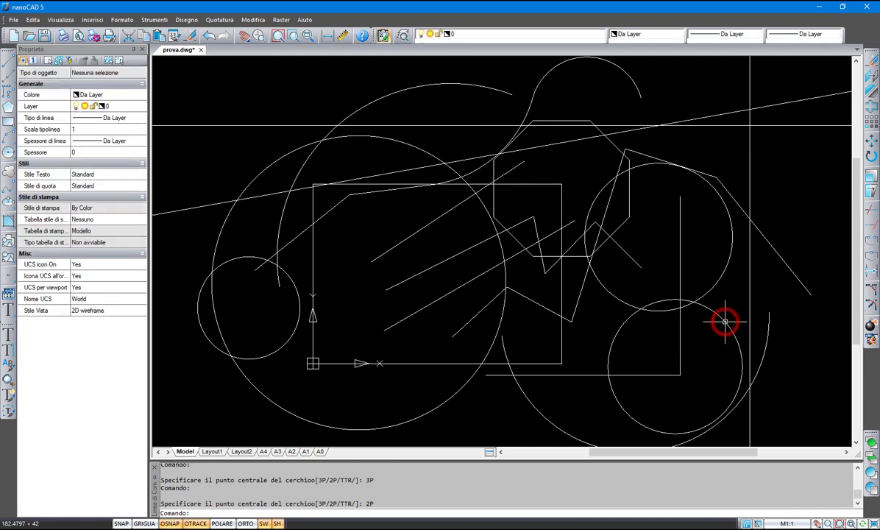
{"action": "key", "text": "Return"}
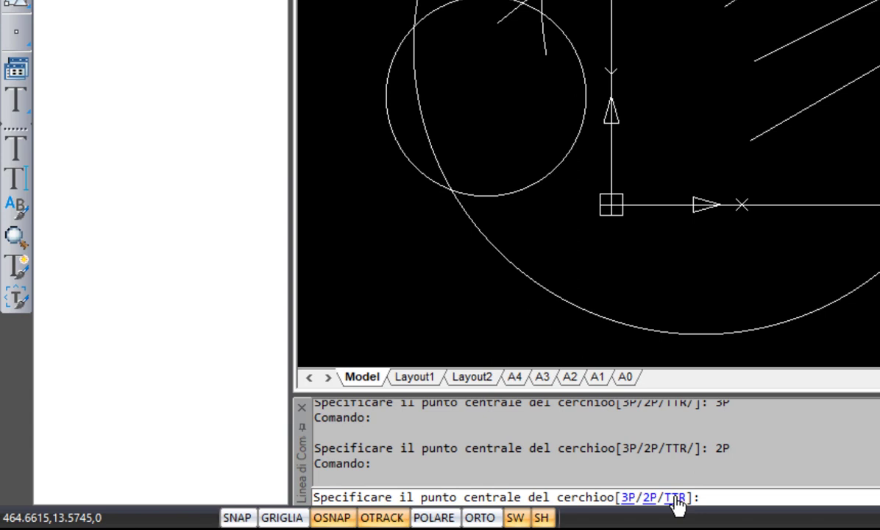
Draw a radius-50 circle tangent to the rectangle and the nearby circle using TTR.
{"action": "left_click", "coordinate": [674, 498]}
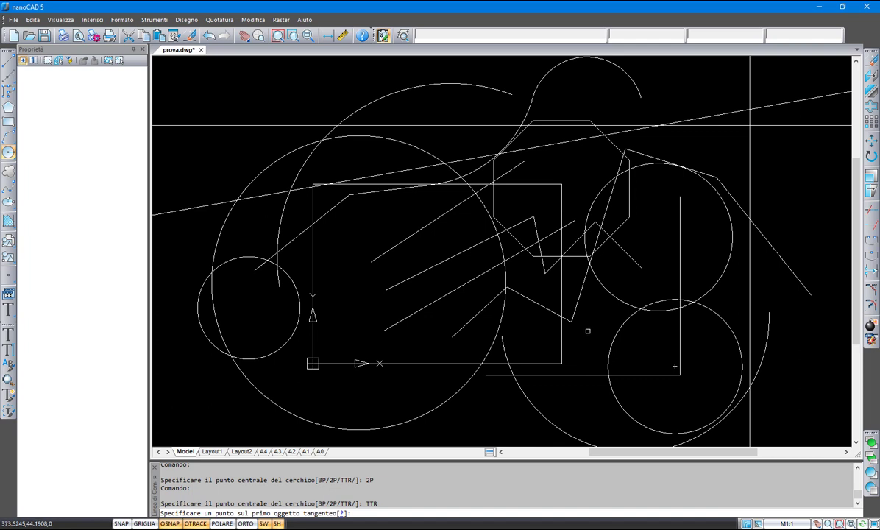
{"action": "left_click", "coordinate": [561, 343]}
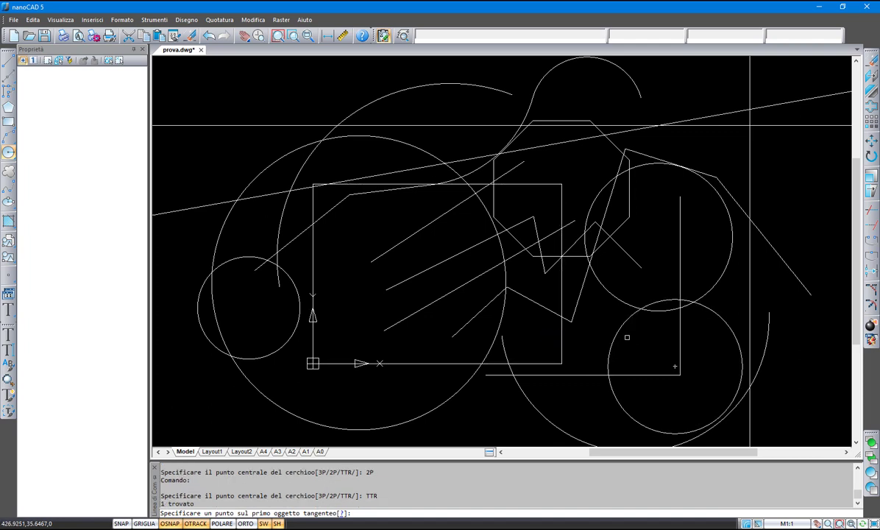
{"action": "left_click", "coordinate": [612, 339]}
{"action": "left_click", "coordinate": [612, 339]}
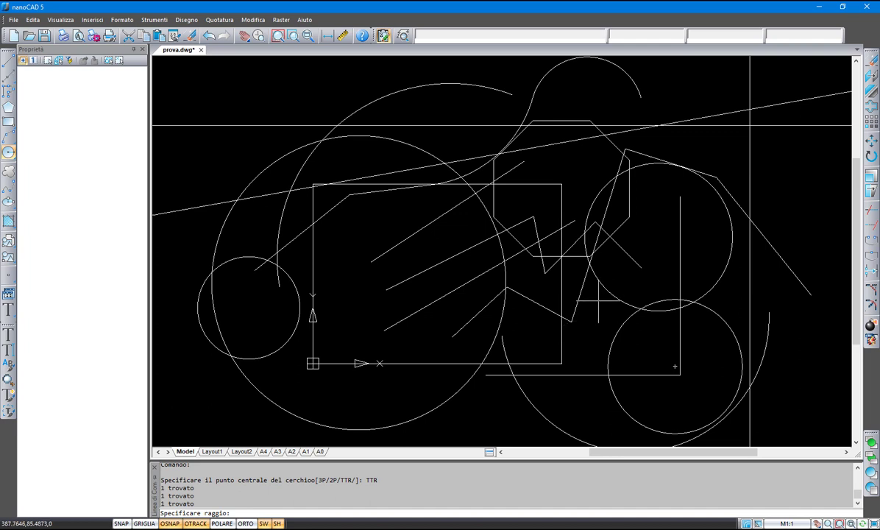
{"action": "type", "text": "5"}
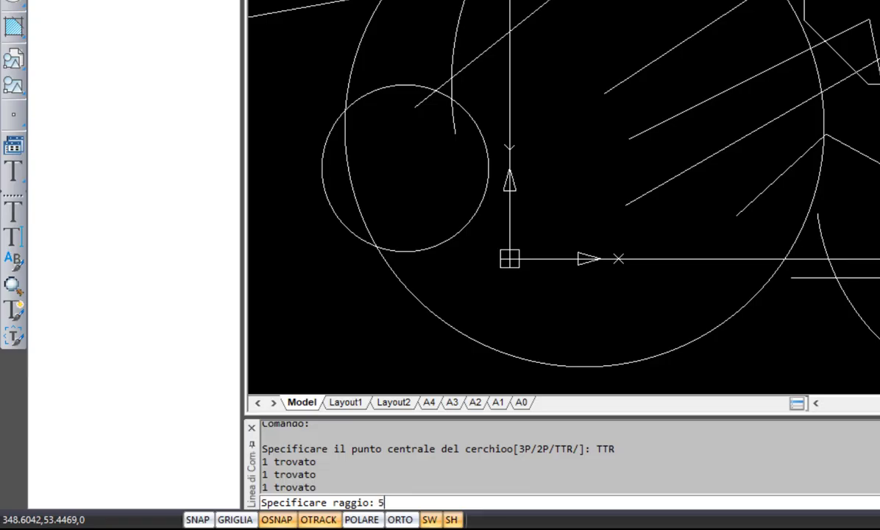
{"action": "type", "text": "0"}
{"action": "key", "text": "Return"}
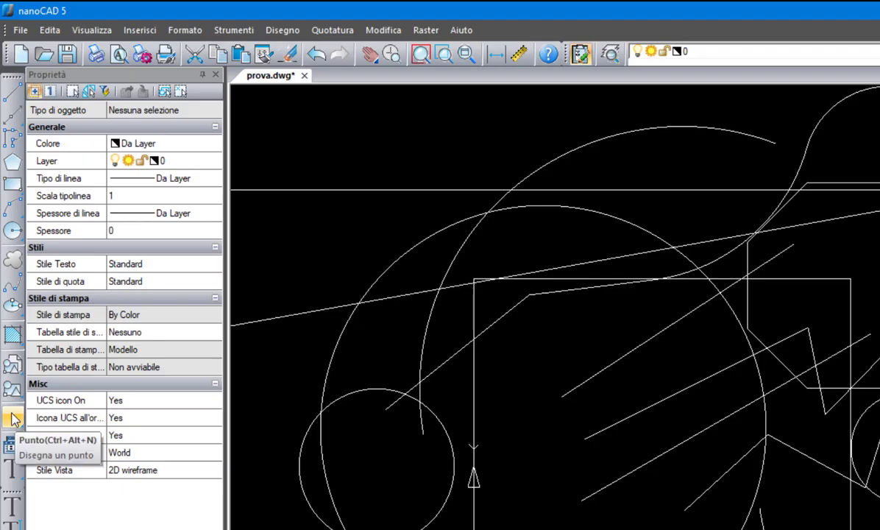
Place one point with the Point tool in the empty area above the sketch.
{"action": "left_click", "coordinate": [11, 417]}
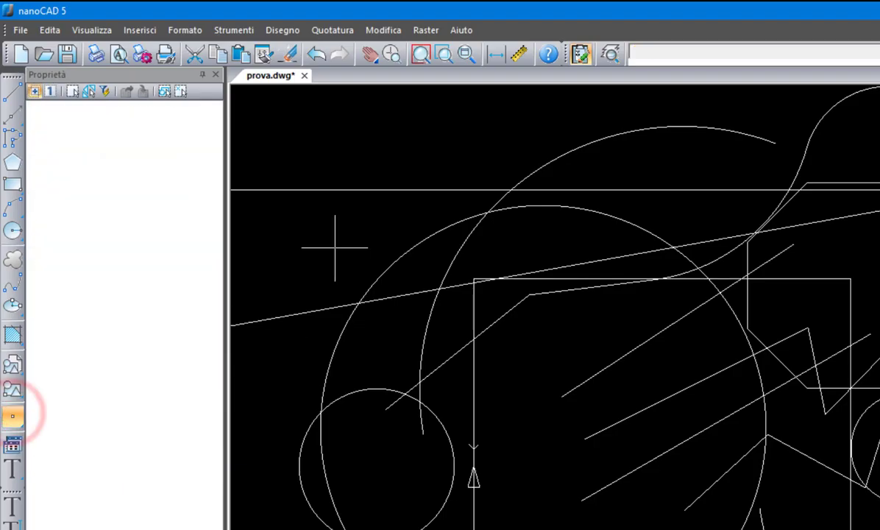
{"action": "left_click", "coordinate": [482, 141]}
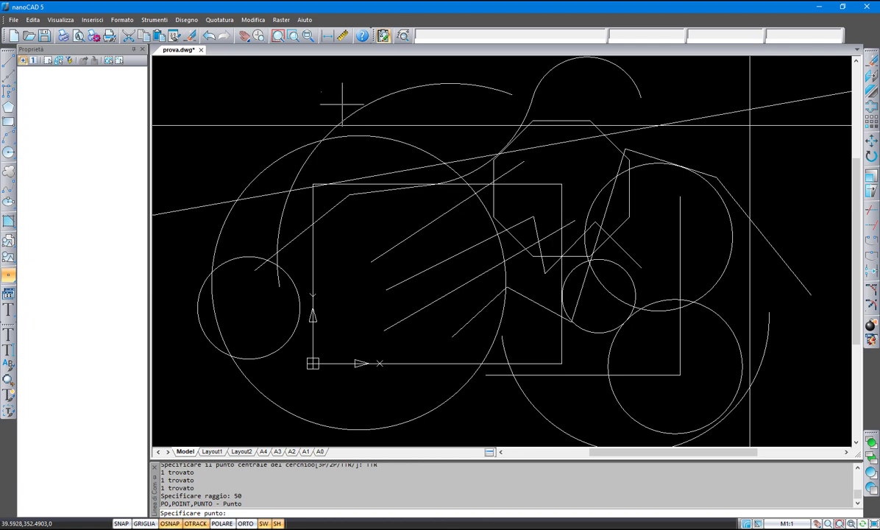
Set the point style to circle-with-X, sized 5% relative to the screen.
{"action": "left_click", "coordinate": [114, 21]}
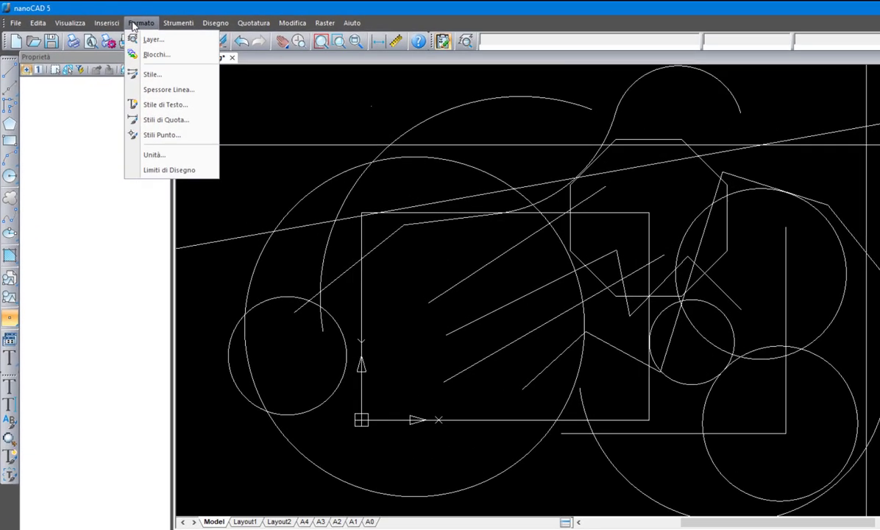
{"action": "left_click", "coordinate": [173, 135]}
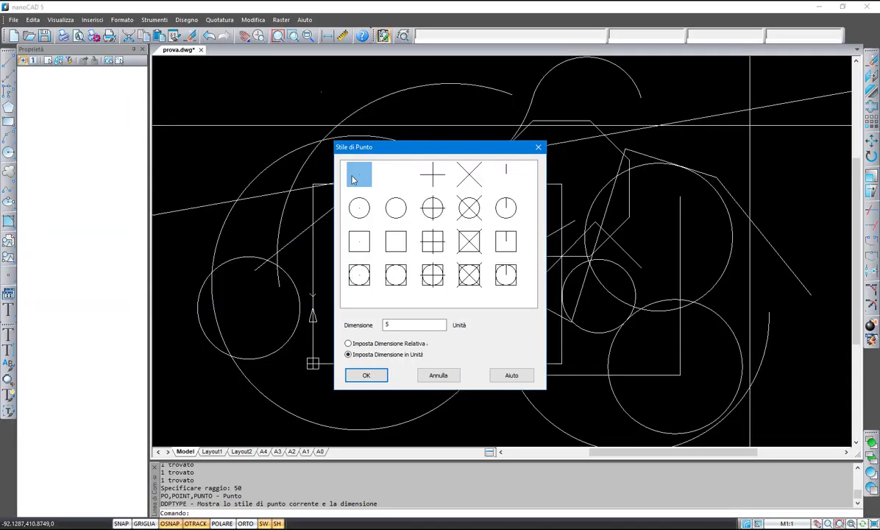
{"action": "left_click", "coordinate": [469, 209]}
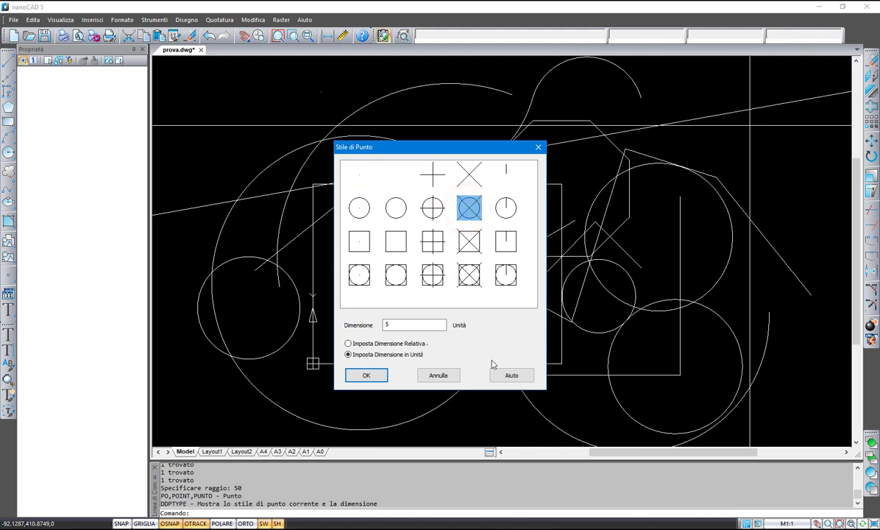
{"action": "left_click", "coordinate": [348, 343]}
{"action": "left_click", "coordinate": [382, 375]}
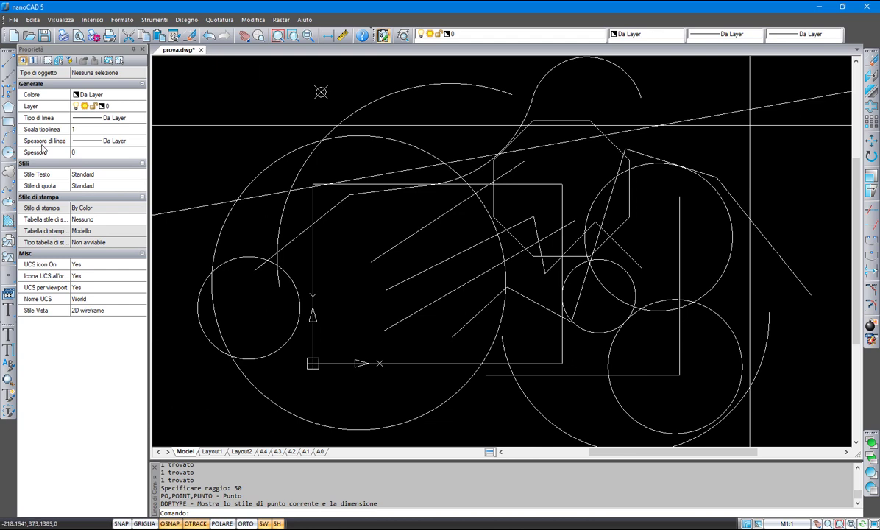
Place circled-X points above the large left arc and on the right, plus one at 330,450.
{"action": "left_click", "coordinate": [9, 273]}
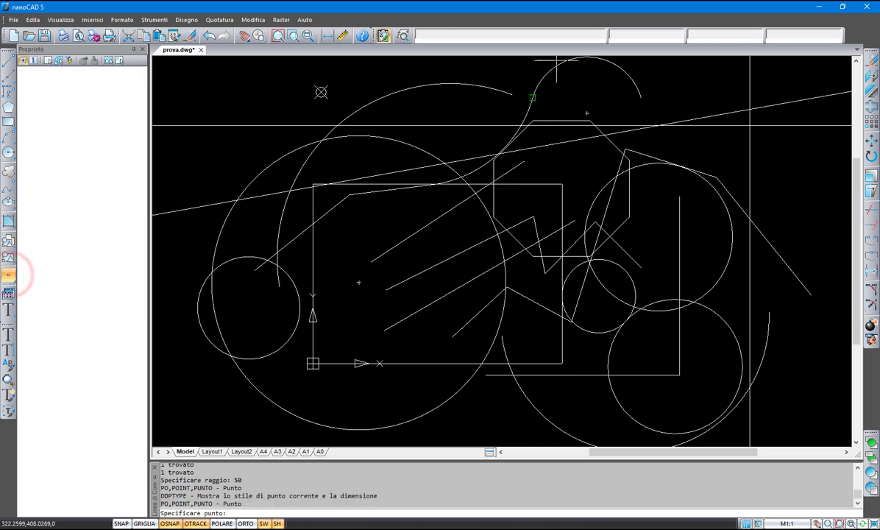
{"action": "left_click", "coordinate": [448, 112]}
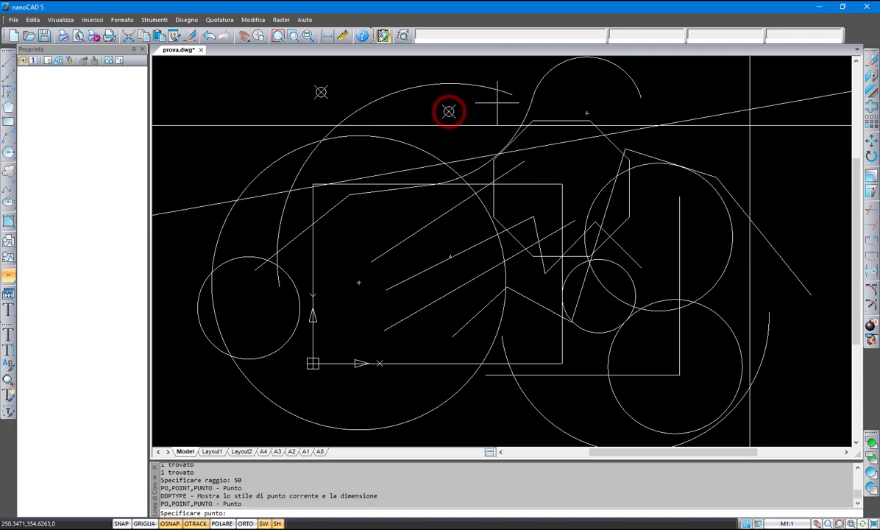
{"action": "left_click", "coordinate": [697, 91]}
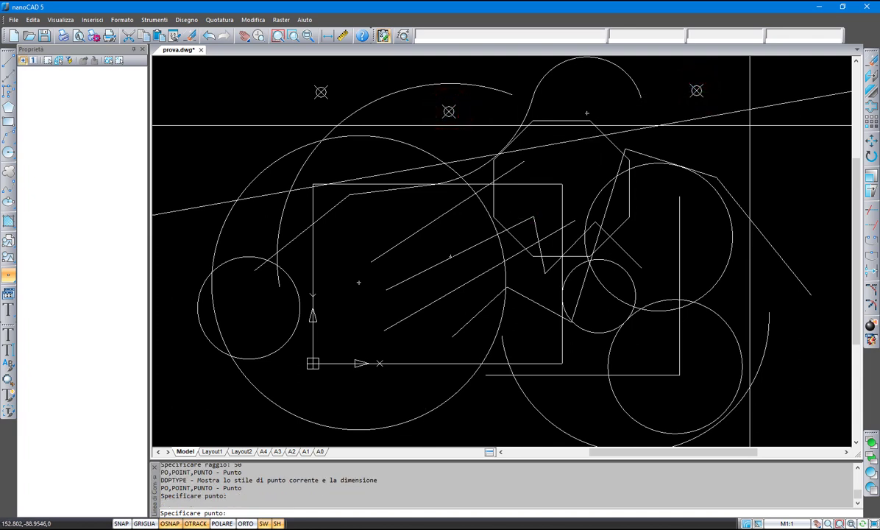
{"action": "left_click", "coordinate": [237, 513]}
{"action": "type", "text": "330,450"}
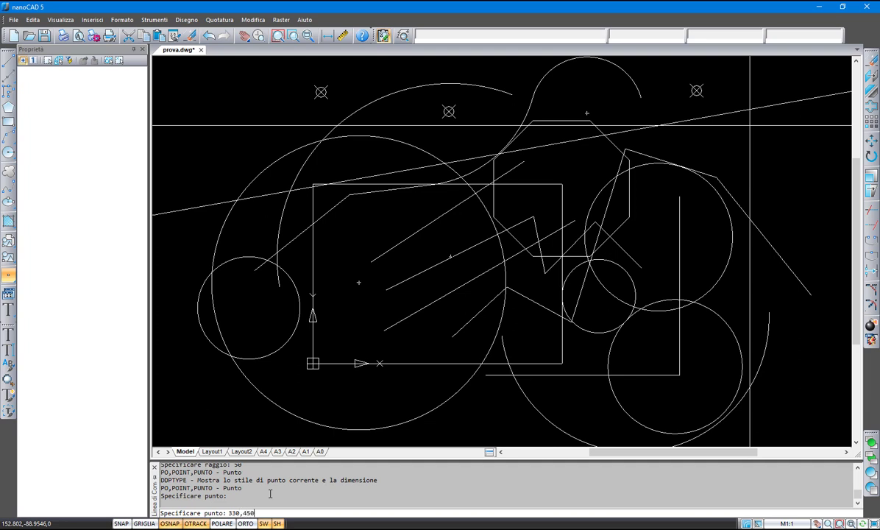
{"action": "key", "text": "Return"}
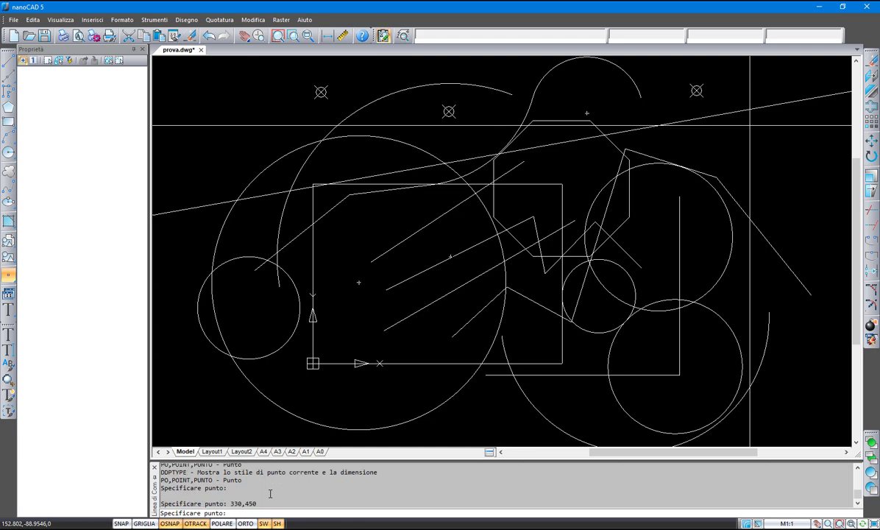
{"action": "scroll", "coordinate": [567, 213], "scroll_direction": "down", "scroll_amount": 4}
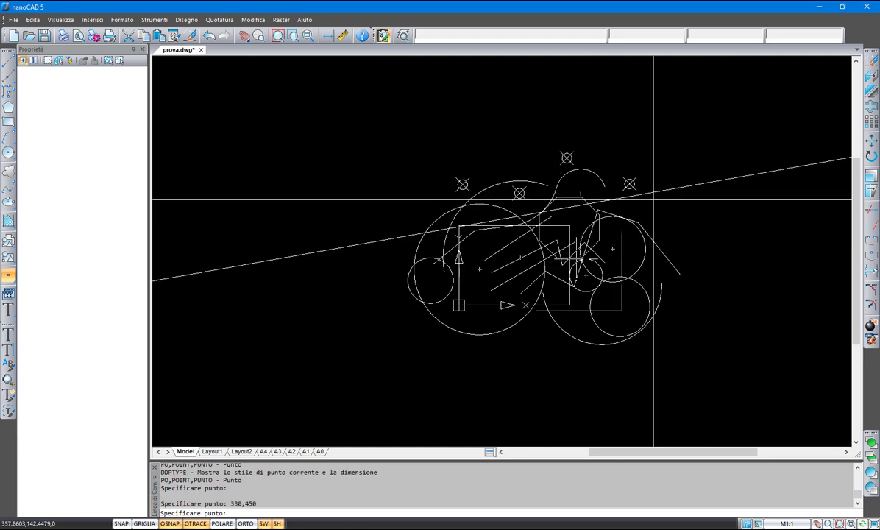
{"action": "scroll", "coordinate": [586, 200], "scroll_direction": "up", "scroll_amount": 2}
{"action": "scroll", "coordinate": [634, 124], "scroll_direction": "up", "scroll_amount": 2}
{"action": "scroll", "coordinate": [570, 167], "scroll_direction": "down", "scroll_amount": 2}
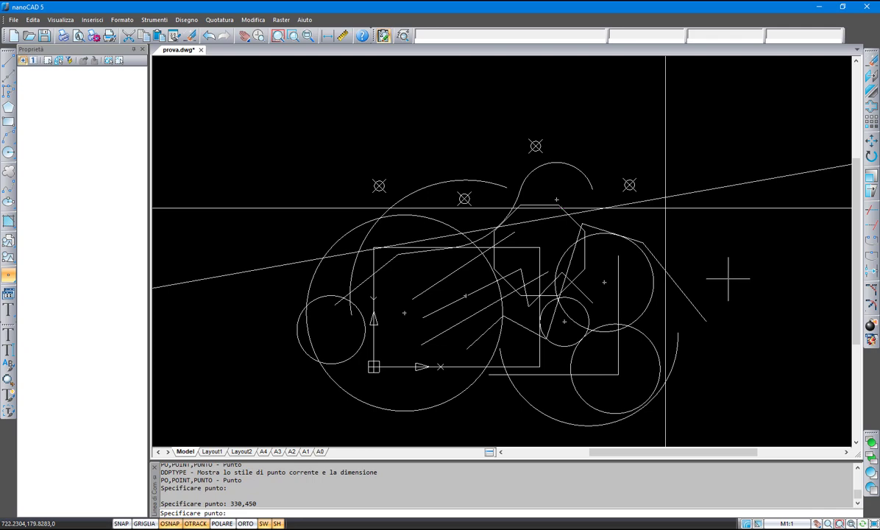
{"action": "scroll", "coordinate": [728, 278], "scroll_direction": "up", "scroll_amount": 2}
{"action": "scroll", "coordinate": [728, 278], "scroll_direction": "down", "scroll_amount": 2}
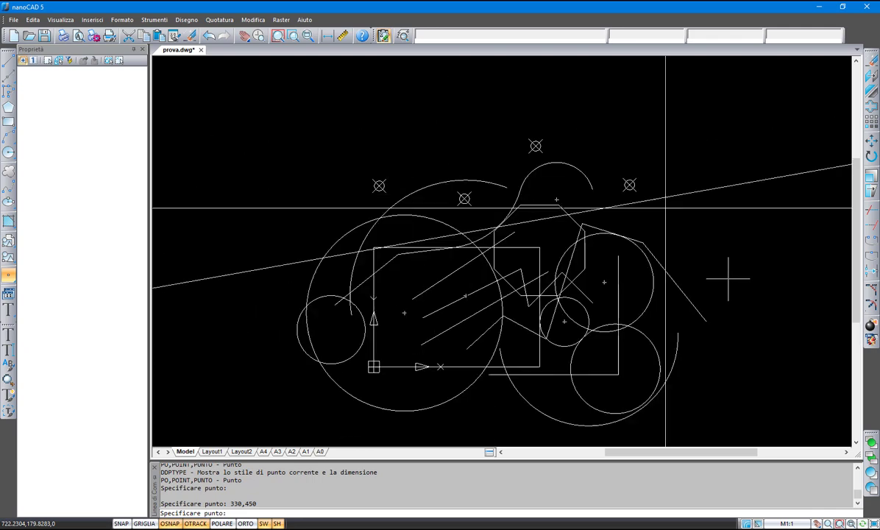
{"action": "scroll", "coordinate": [729, 278], "scroll_direction": "down", "scroll_amount": 2}
{"action": "scroll", "coordinate": [728, 278], "scroll_direction": "up", "scroll_amount": 5}
{"action": "scroll", "coordinate": [728, 278], "scroll_direction": "down", "scroll_amount": 3}
{"action": "scroll", "coordinate": [729, 278], "scroll_direction": "down", "scroll_amount": 2}
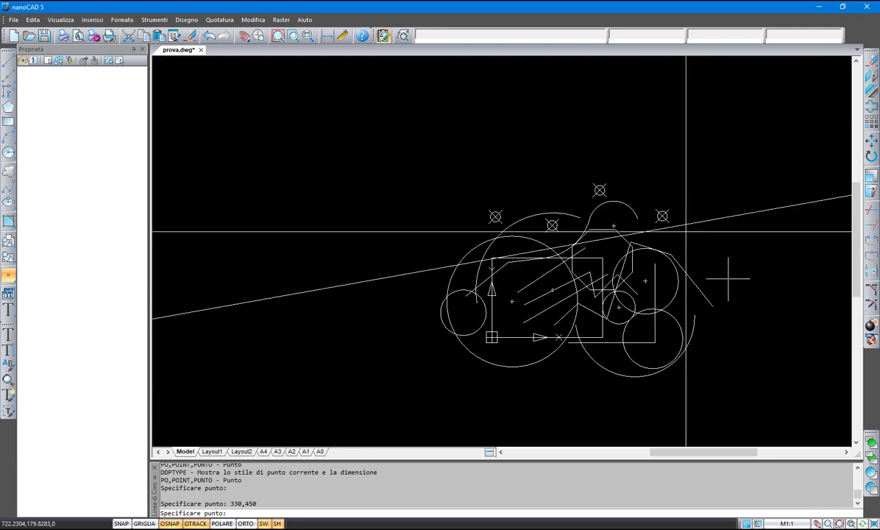
{"action": "scroll", "coordinate": [729, 278], "scroll_direction": "up", "scroll_amount": 2}
{"action": "scroll", "coordinate": [728, 278], "scroll_direction": "down", "scroll_amount": 2}
{"action": "scroll", "coordinate": [729, 278], "scroll_direction": "up", "scroll_amount": 3}
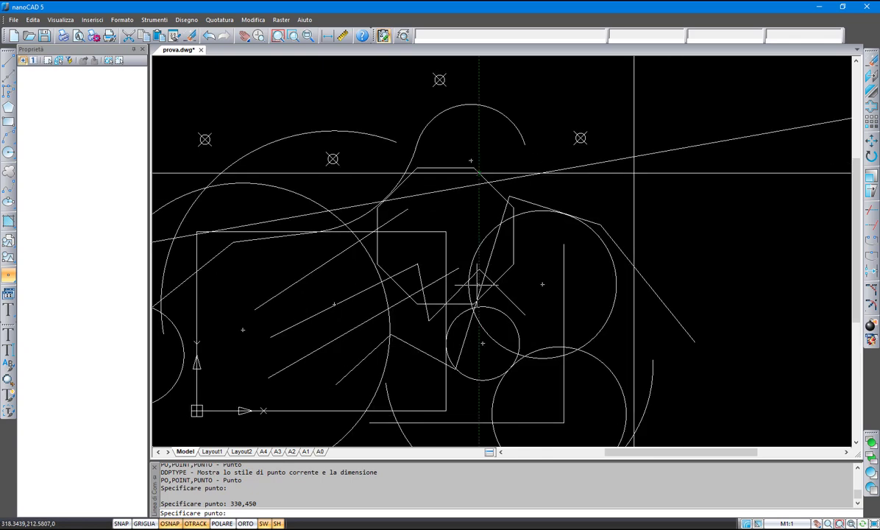
{"action": "scroll", "coordinate": [382, 213], "scroll_direction": "down", "scroll_amount": 3}
{"action": "scroll", "coordinate": [398, 228], "scroll_direction": "up", "scroll_amount": 2}
{"action": "scroll", "coordinate": [589, 285], "scroll_direction": "up", "scroll_amount": 2}
{"action": "scroll", "coordinate": [589, 285], "scroll_direction": "down", "scroll_amount": 2}
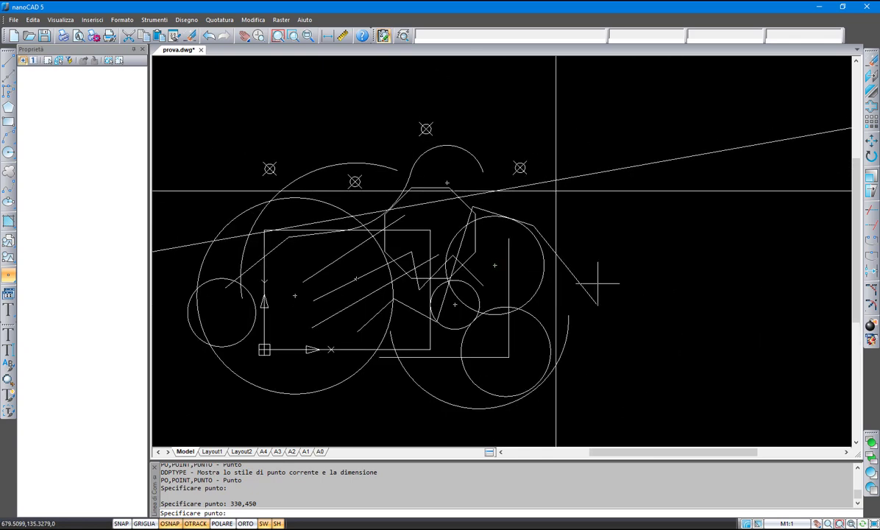
{"action": "scroll", "coordinate": [667, 292], "scroll_direction": "down", "scroll_amount": 2}
{"action": "scroll", "coordinate": [667, 292], "scroll_direction": "up", "scroll_amount": 2}
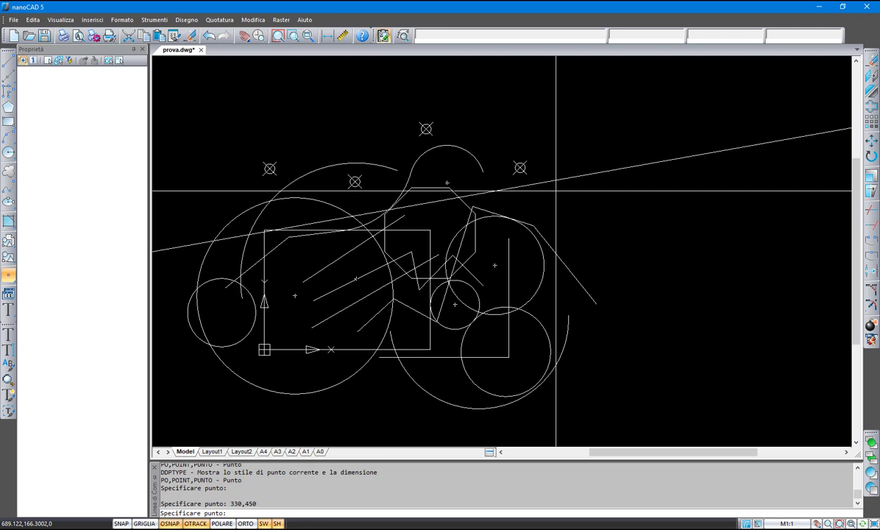
{"action": "mouse_move", "coordinate": [561, 273]}
{"action": "middle_mouse_down"}
{"action": "mouse_move", "coordinate": [765, 269]}
{"action": "mouse_move", "coordinate": [642, 265]}
{"action": "mouse_move", "coordinate": [752, 267]}
{"action": "mouse_move", "coordinate": [634, 275]}
{"action": "mouse_move", "coordinate": [731, 267]}
{"action": "mouse_move", "coordinate": [645, 267]}
{"action": "mouse_move", "coordinate": [681, 258]}
{"action": "middle_mouse_up"}
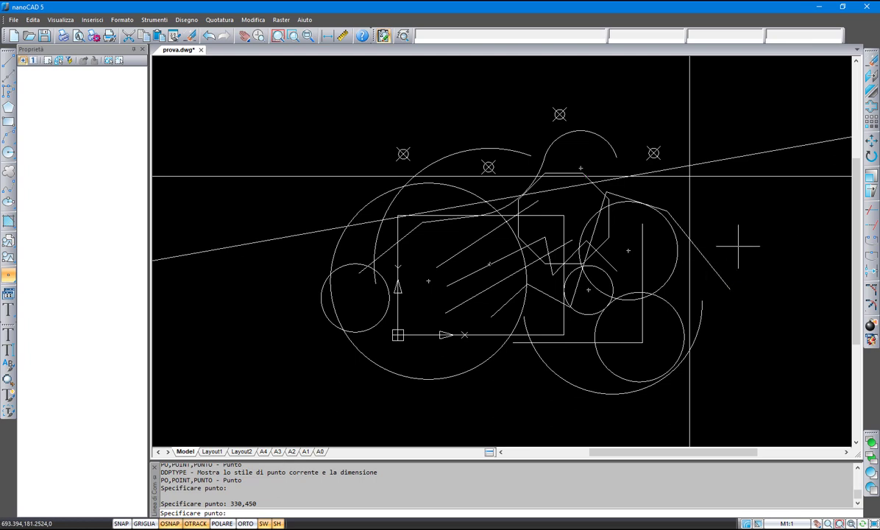
{"action": "key", "text": "Escape"}
{"action": "left_click", "coordinate": [704, 254]}
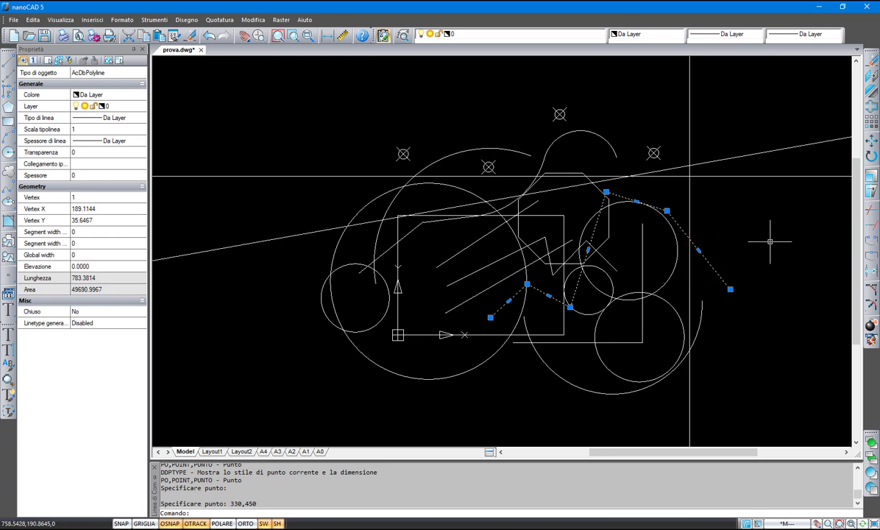
{"action": "key", "text": "Escape"}
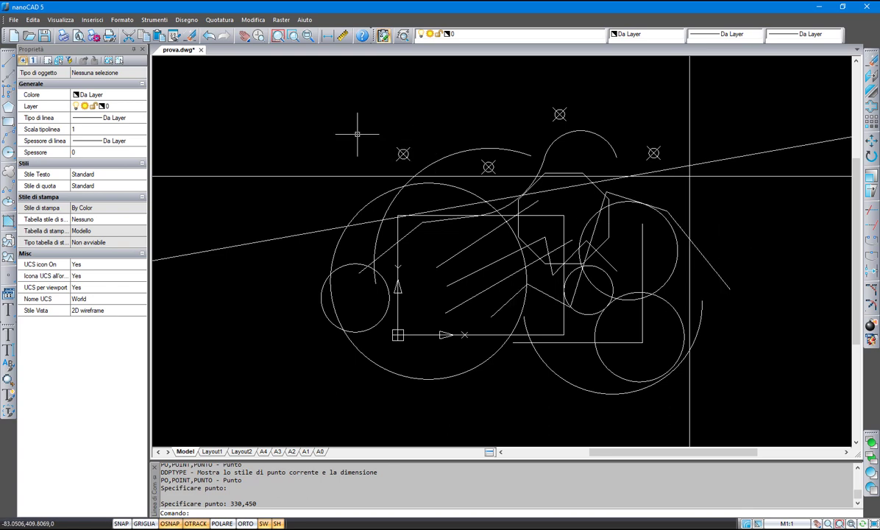
{"action": "left_click", "coordinate": [295, 102]}
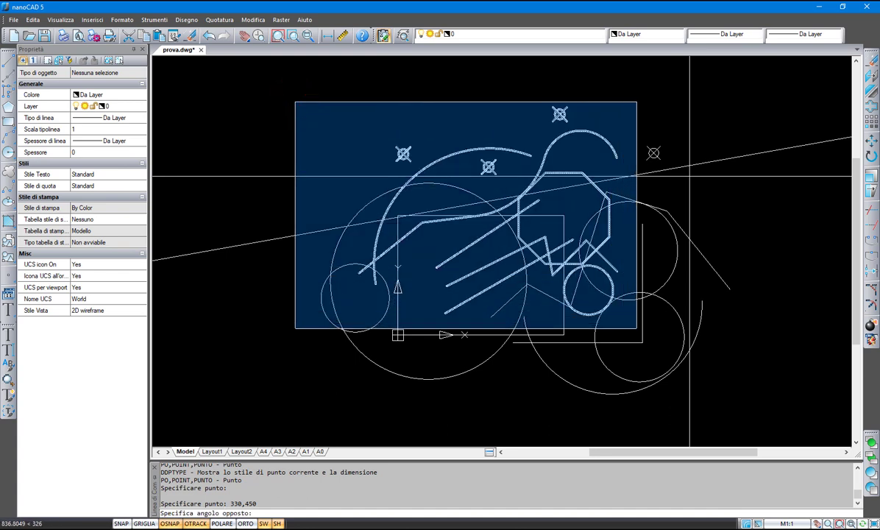
{"action": "left_click", "coordinate": [636, 328]}
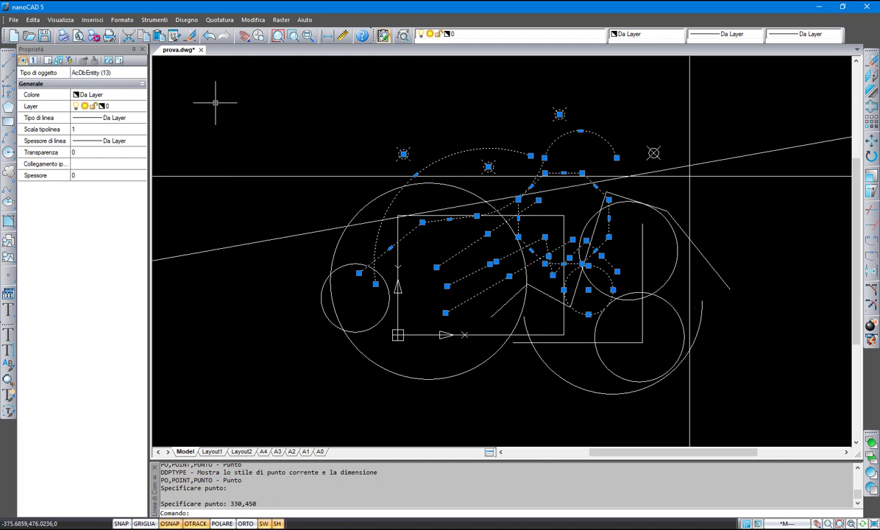
{"action": "key", "text": "Escape"}
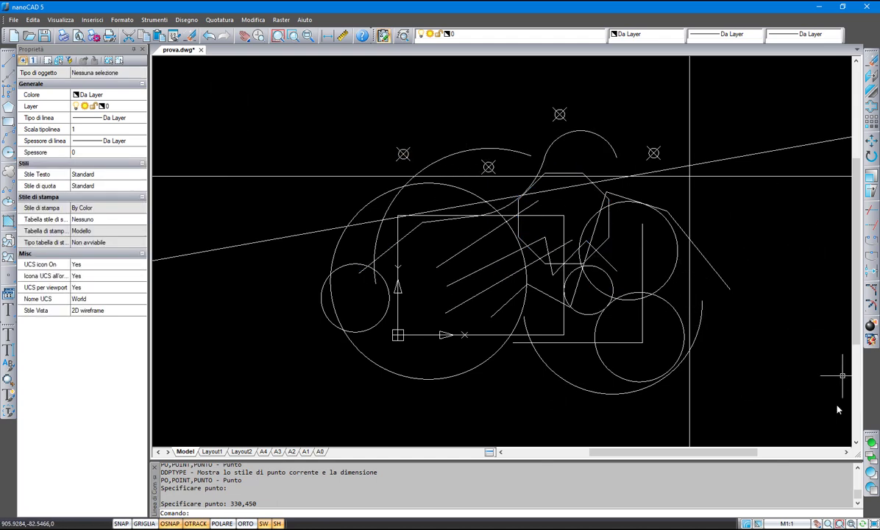
{"action": "left_click", "coordinate": [782, 383]}
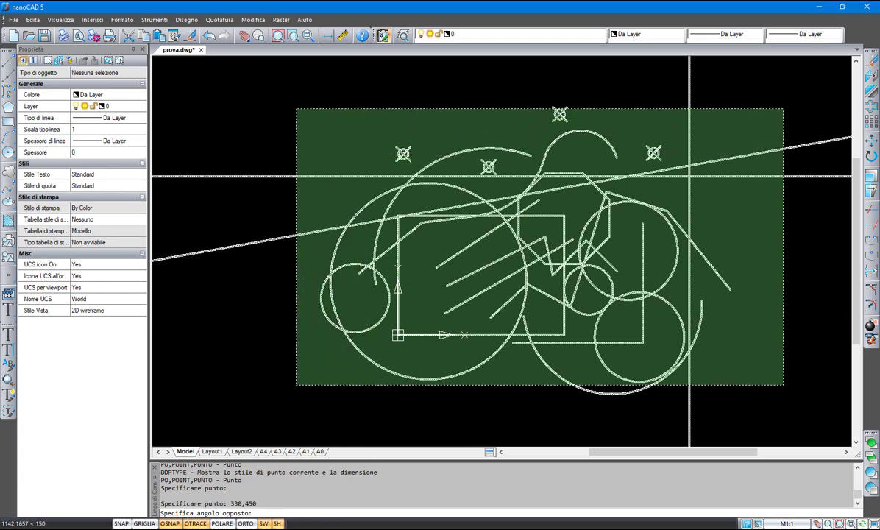
{"action": "left_click", "coordinate": [297, 108]}
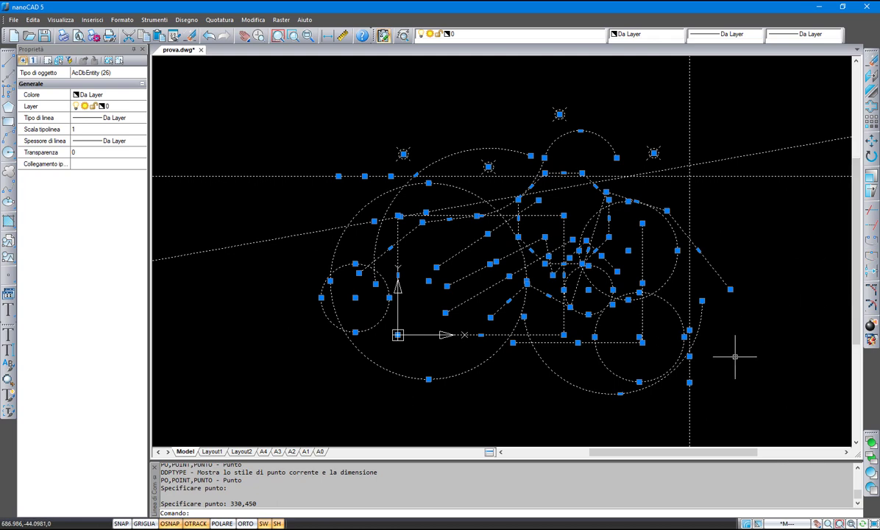
{"action": "key", "text": "Escape"}
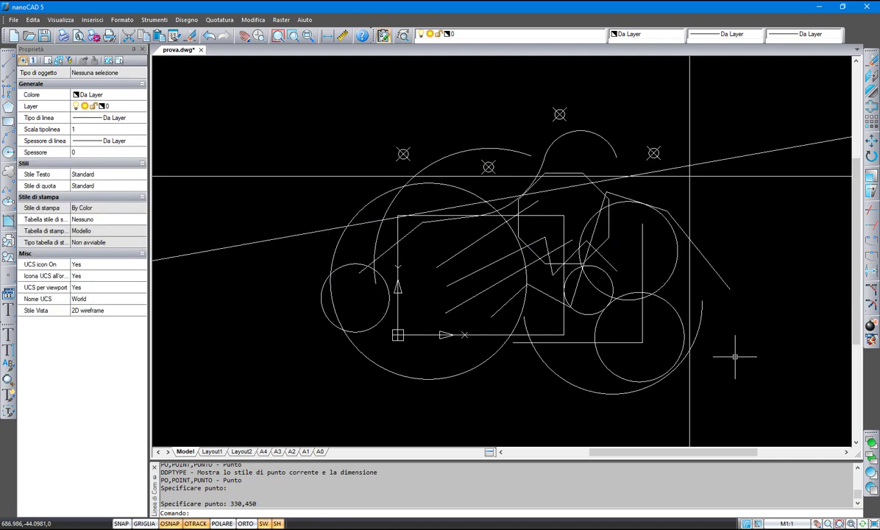